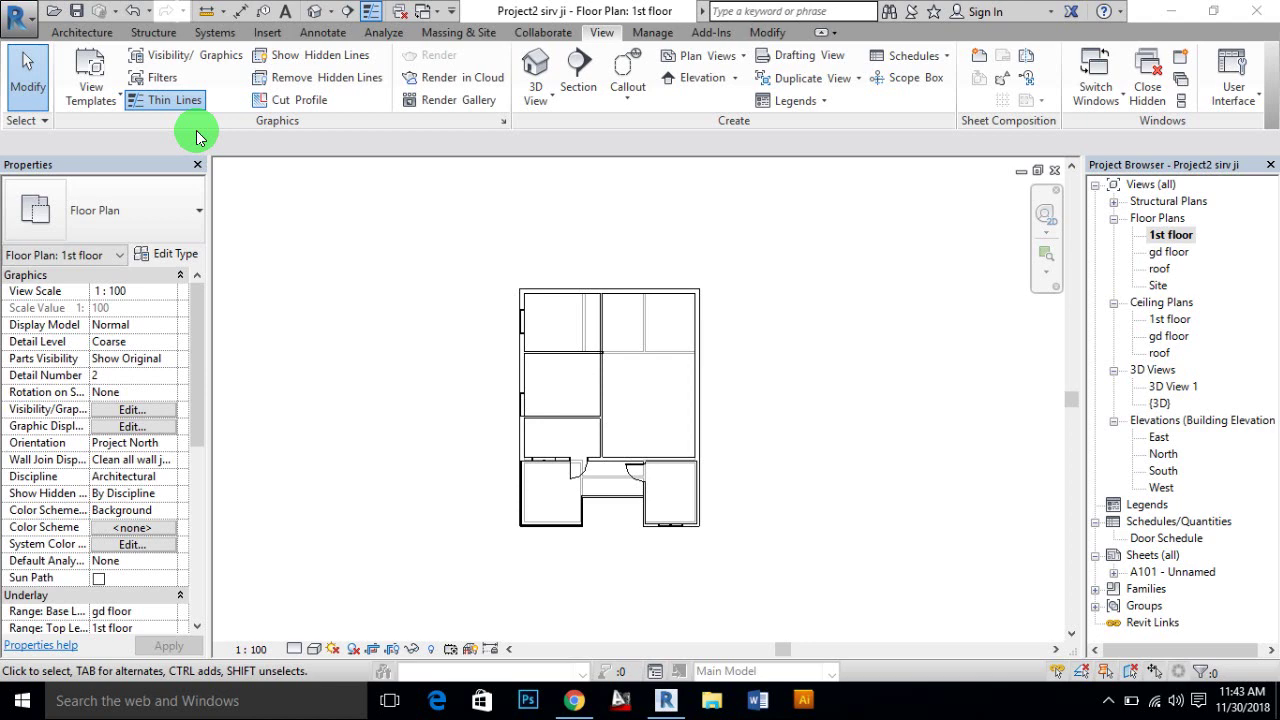
Start a DWG export of the Floor Plan: 1st floor view from Export > CAD Formats.
left_click(20, 18)
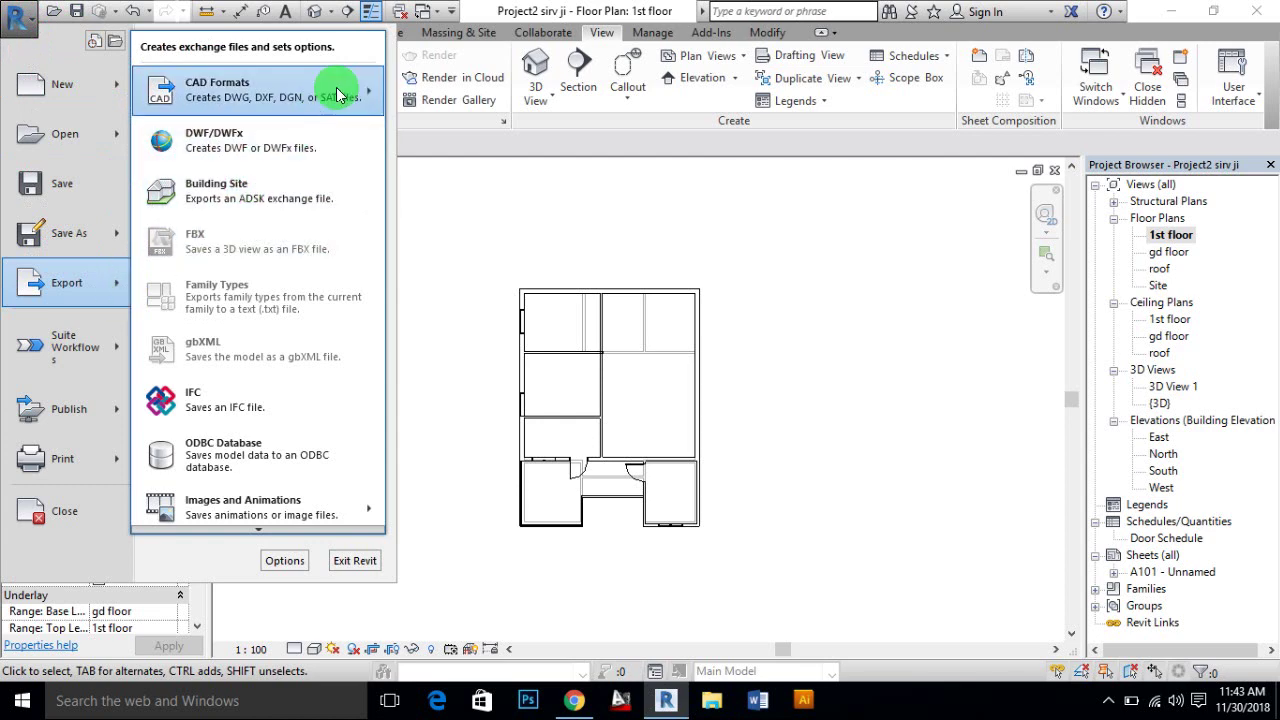
mouse_move(257, 90)
left_click(398, 86)
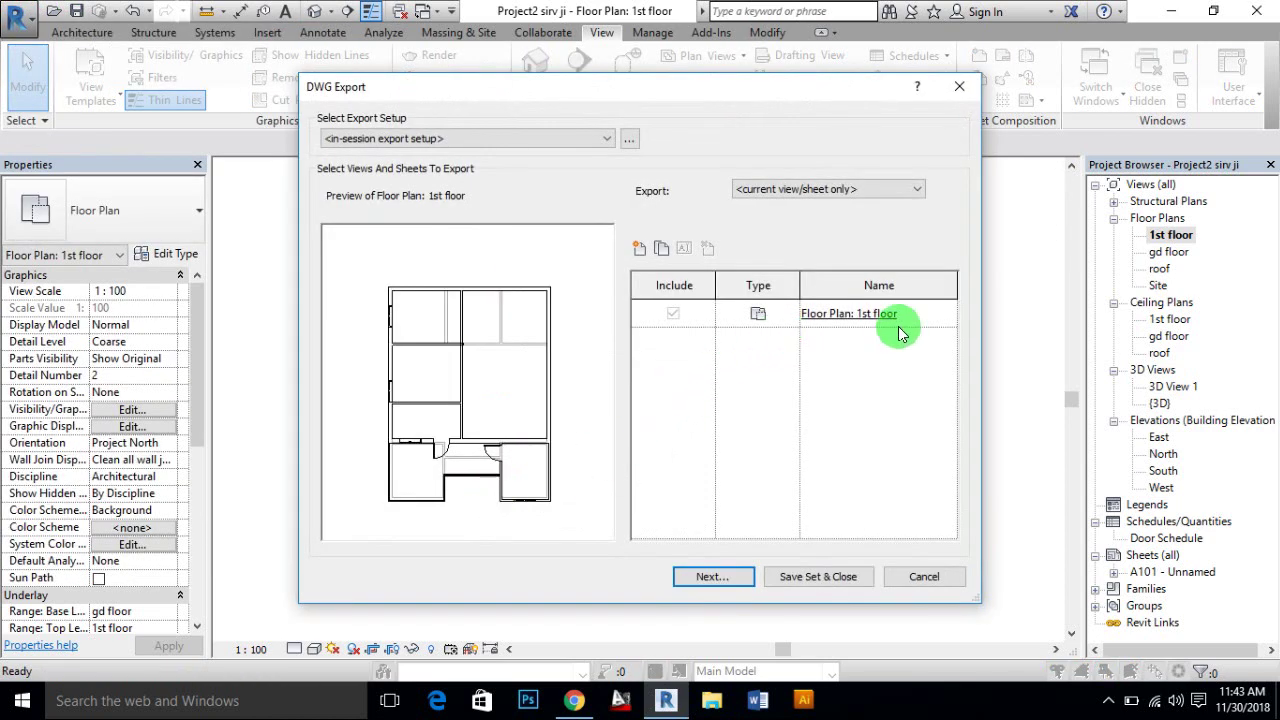
Create a new export set named 'Copy of Set' and keep it as the active set.
left_click(658, 247)
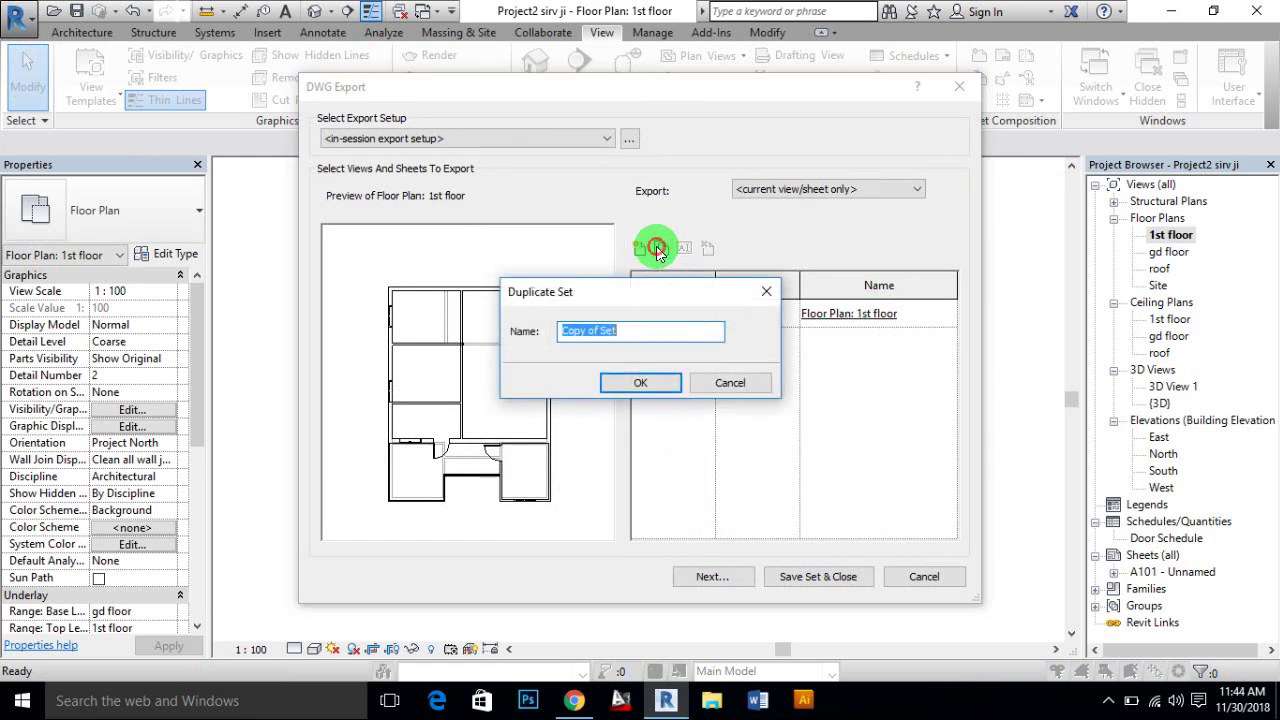
left_click(621, 386)
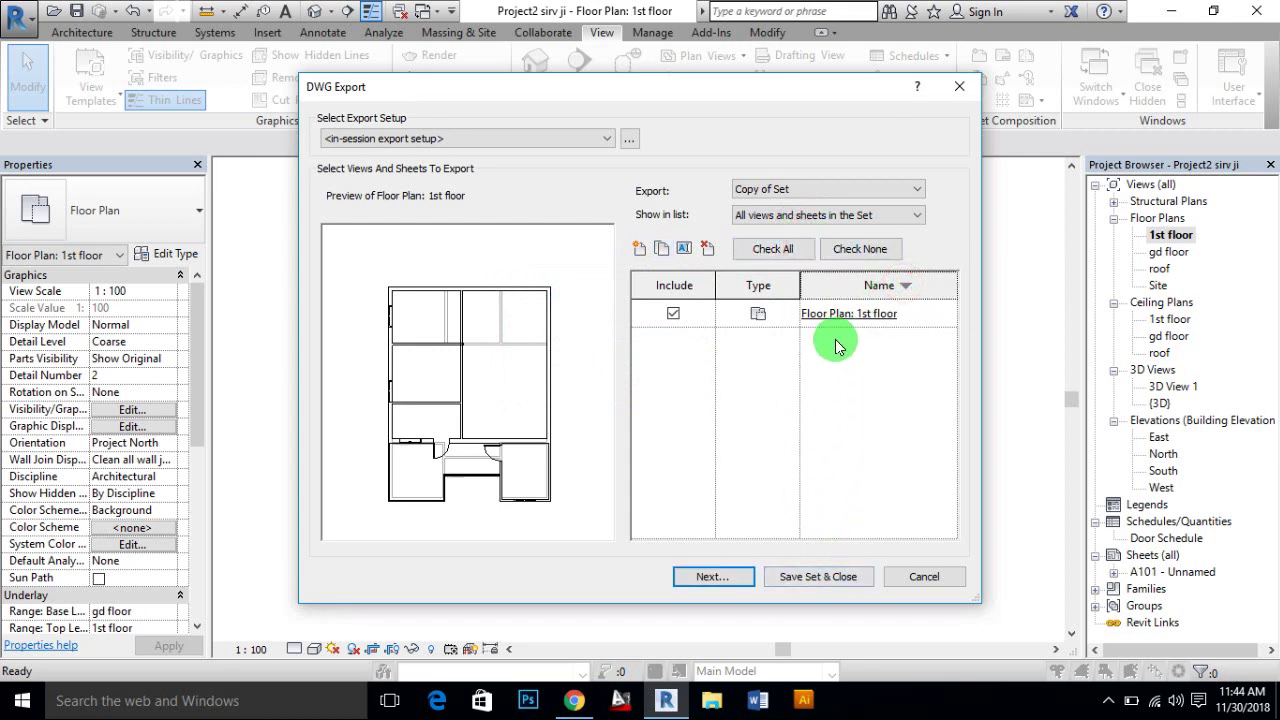
left_click(808, 189)
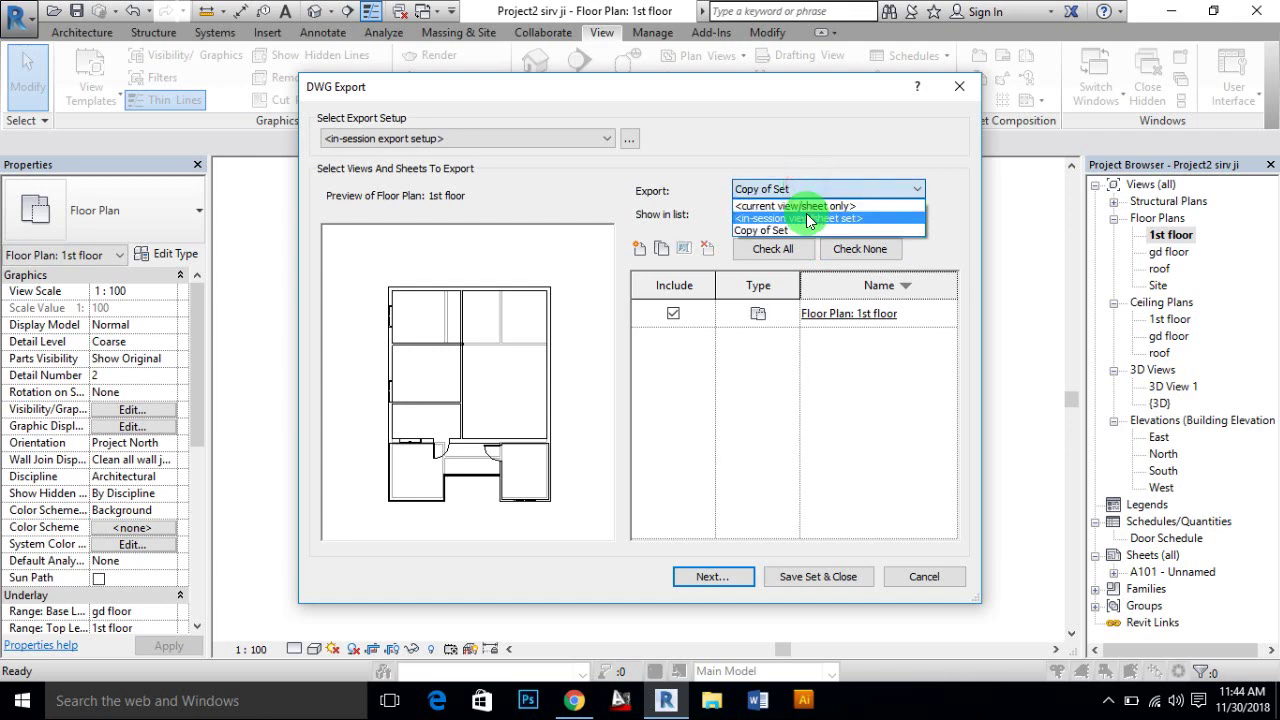
left_click(797, 329)
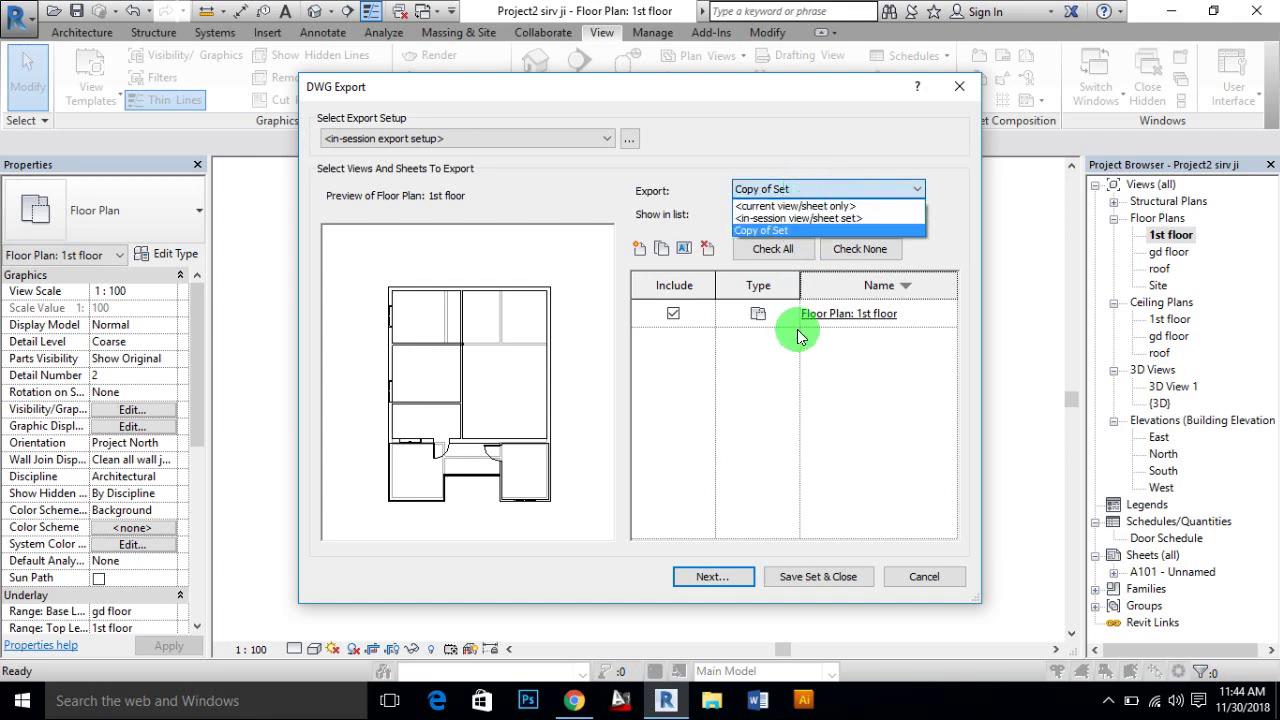
left_click(790, 215)
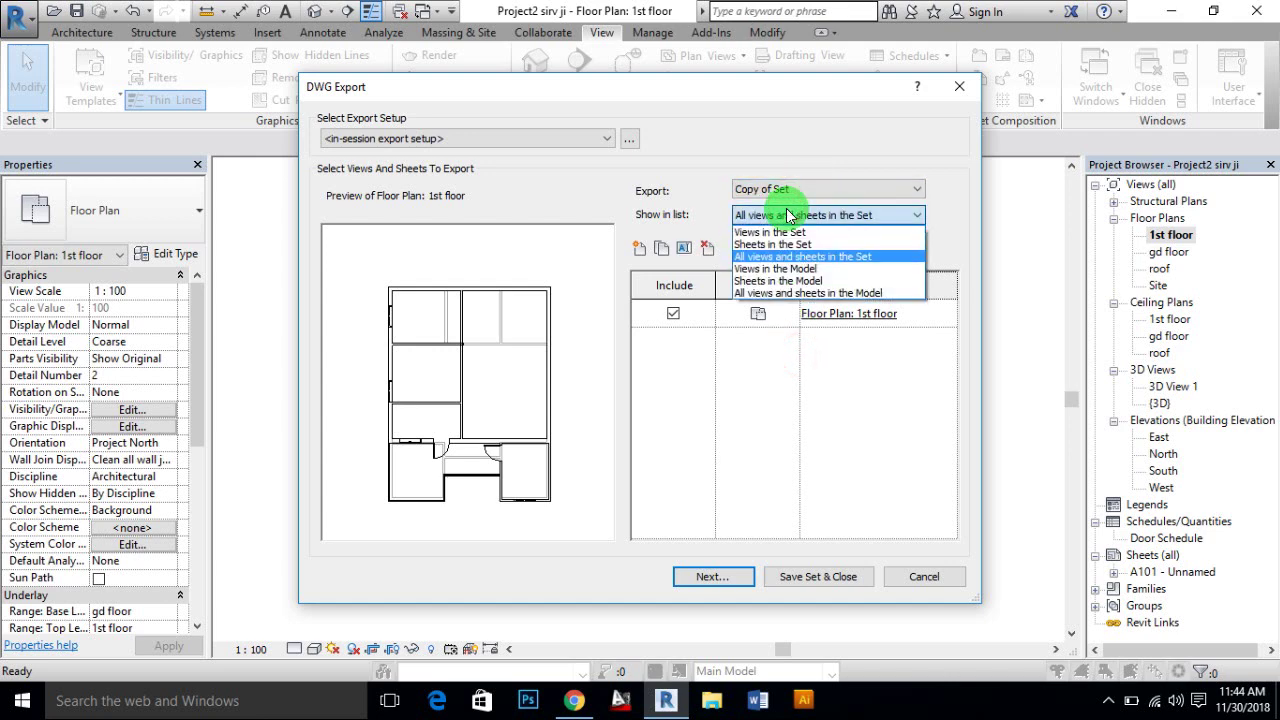
List all views and sheets in the model and include sheet A101 and both floor plans.
left_click(788, 292)
mouse_move(943, 367)
left_mouse_down()
mouse_move(950, 342)
mouse_move(964, 476)
mouse_move(963, 458)
left_mouse_up()
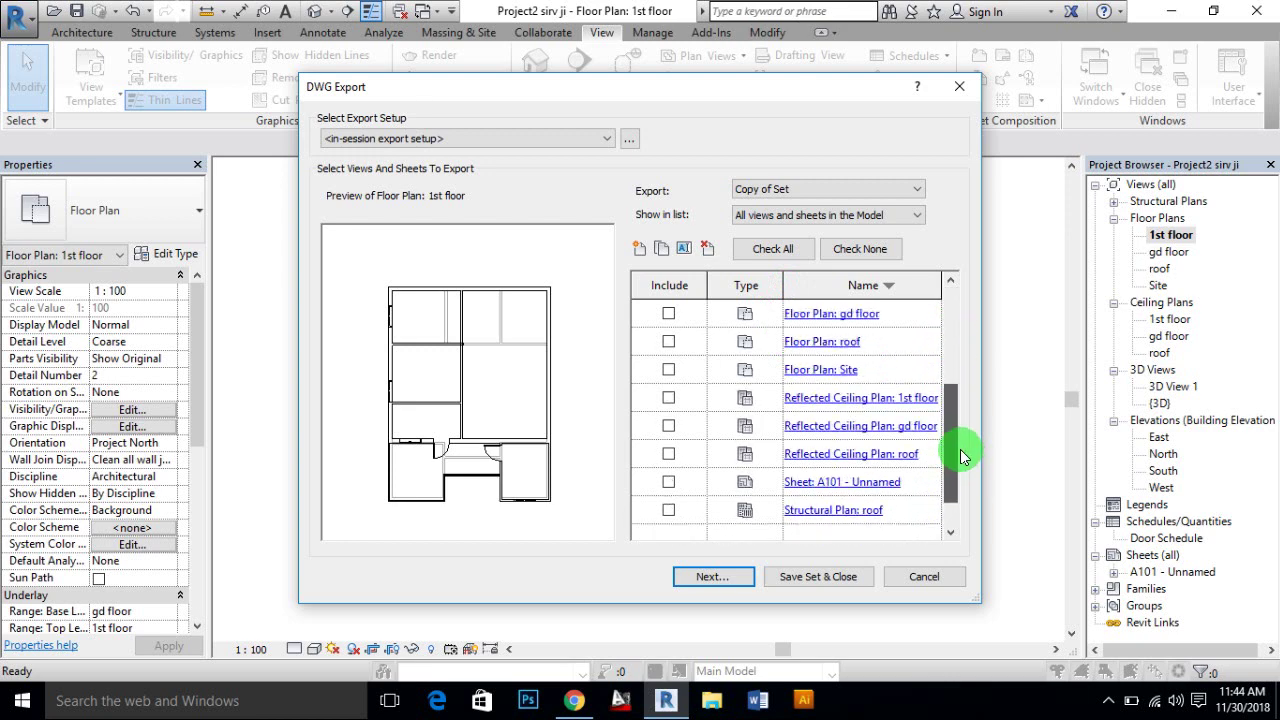
left_click(668, 482)
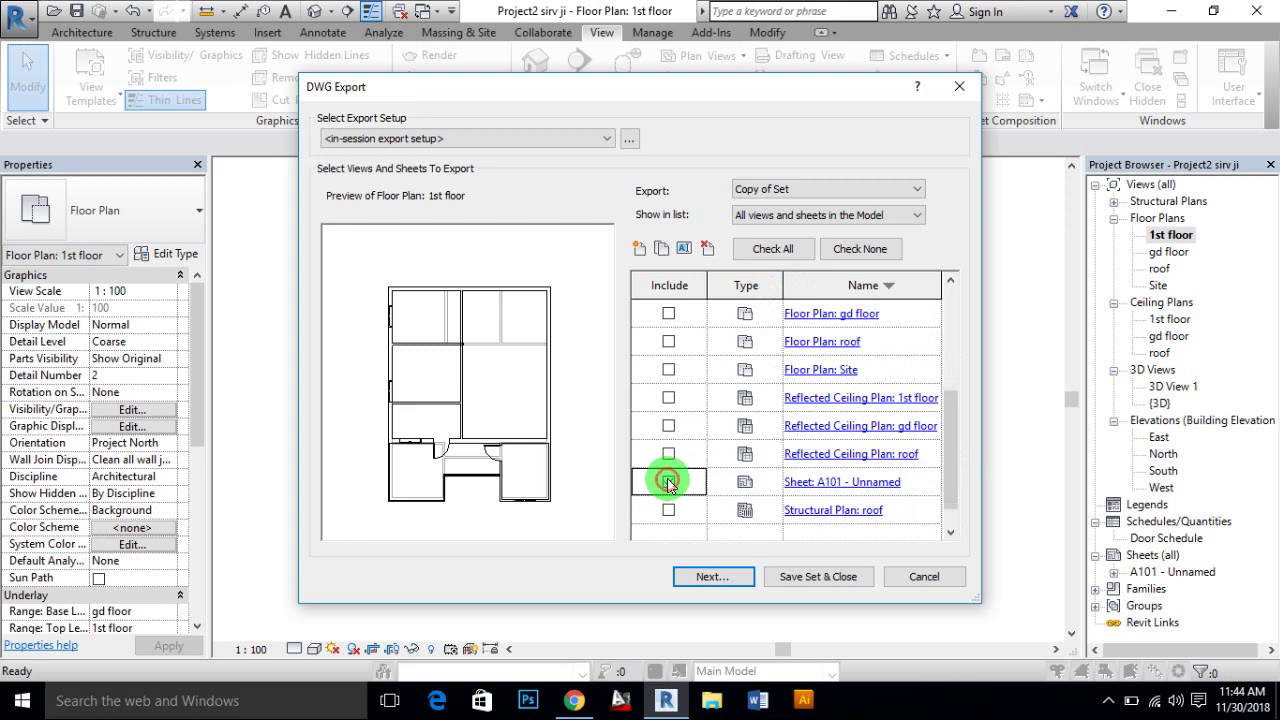
left_click(668, 369)
scroll(668, 360, "up", 1)
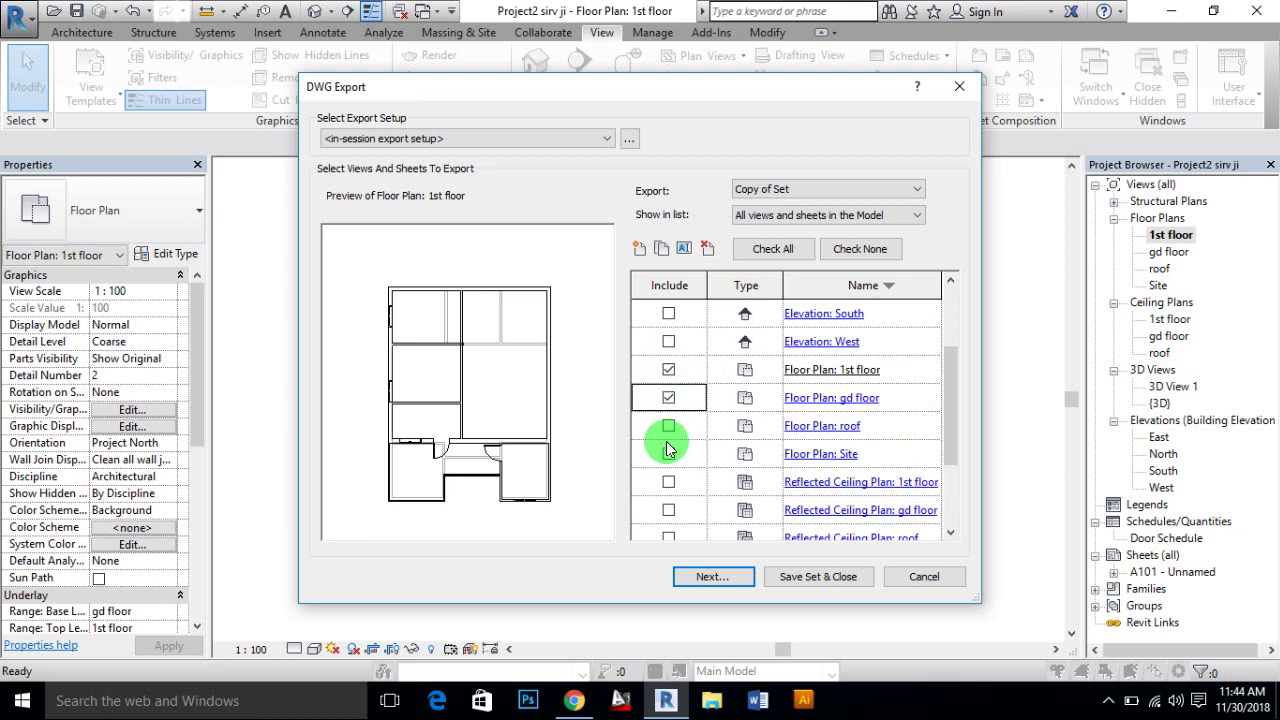
left_click(668, 396)
Include the West, South, North and East elevations and the {3D} view, then proceed.
scroll(672, 345, "up", 1)
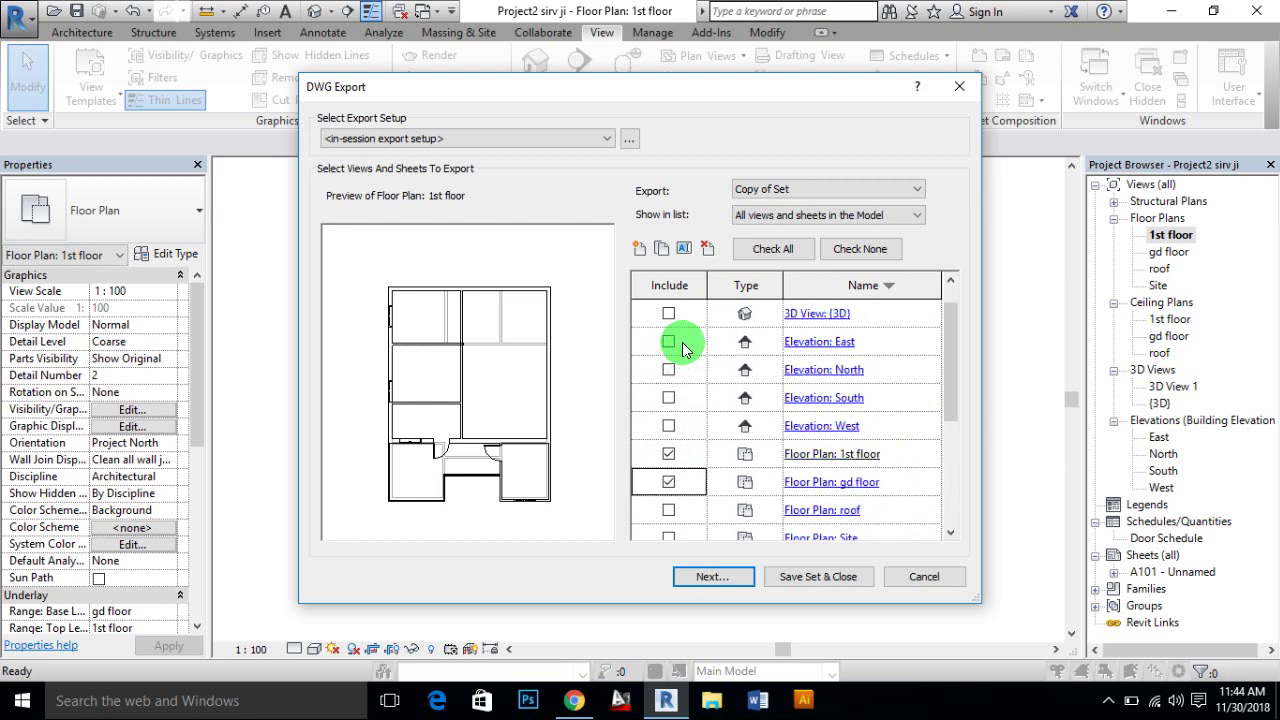
left_click(669, 425)
left_click(668, 397)
left_click(669, 369)
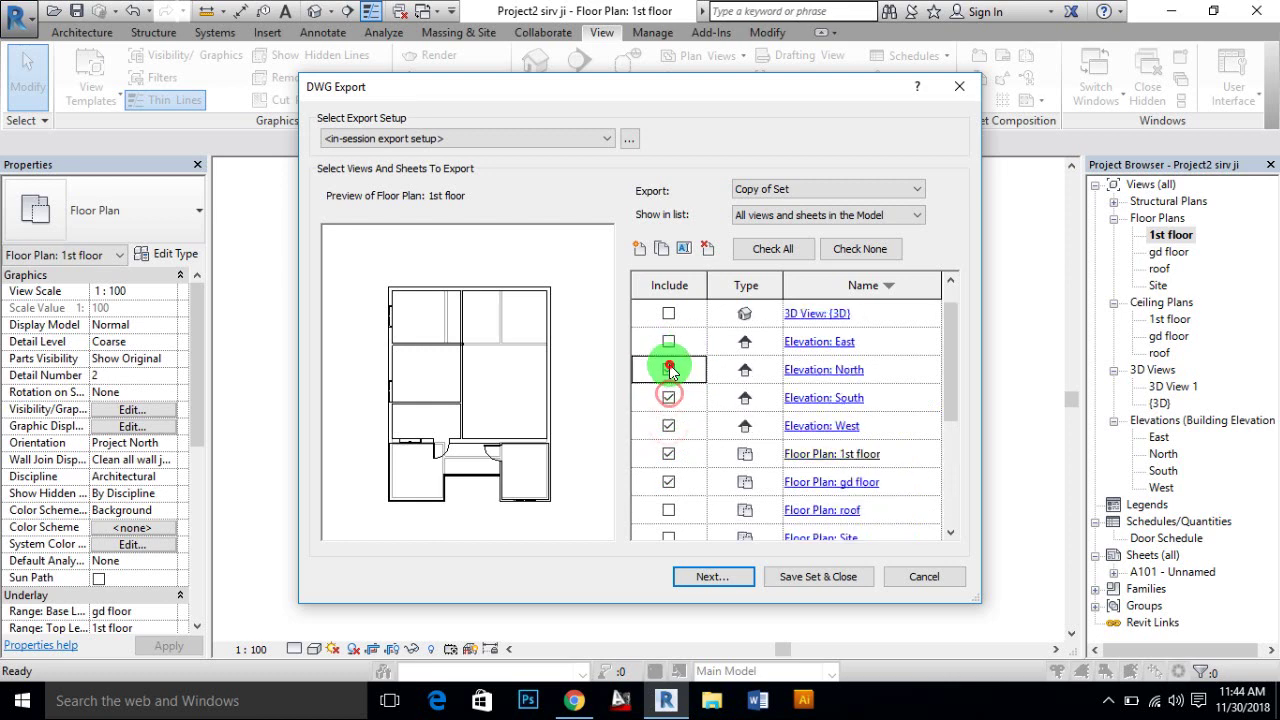
left_click(669, 313)
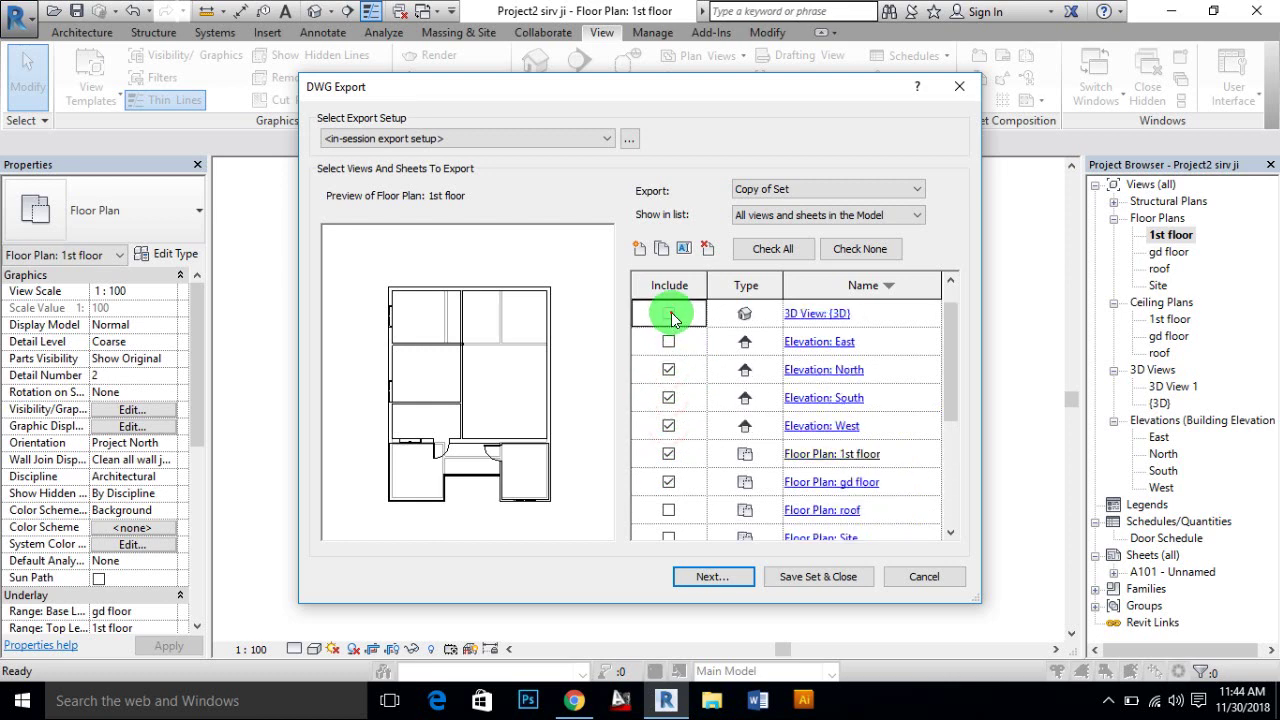
left_click(669, 342)
scroll(669, 345, "up", 1)
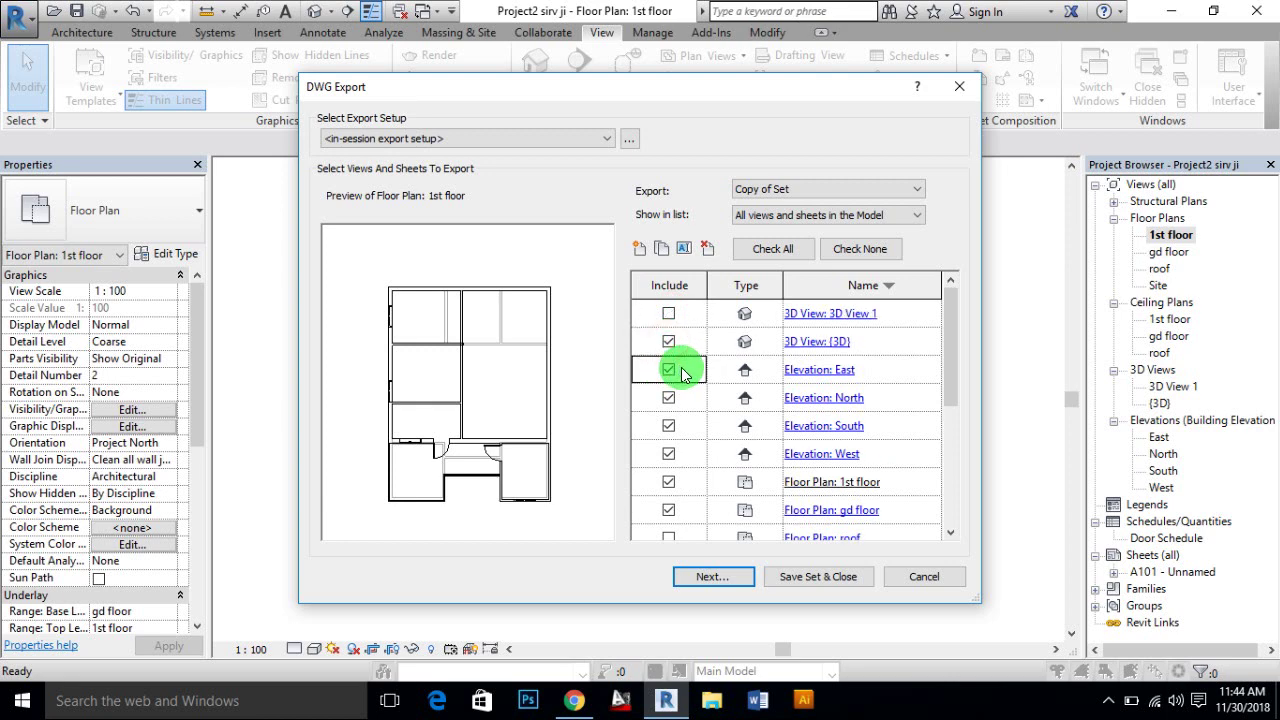
scroll(708, 362, "down", 3)
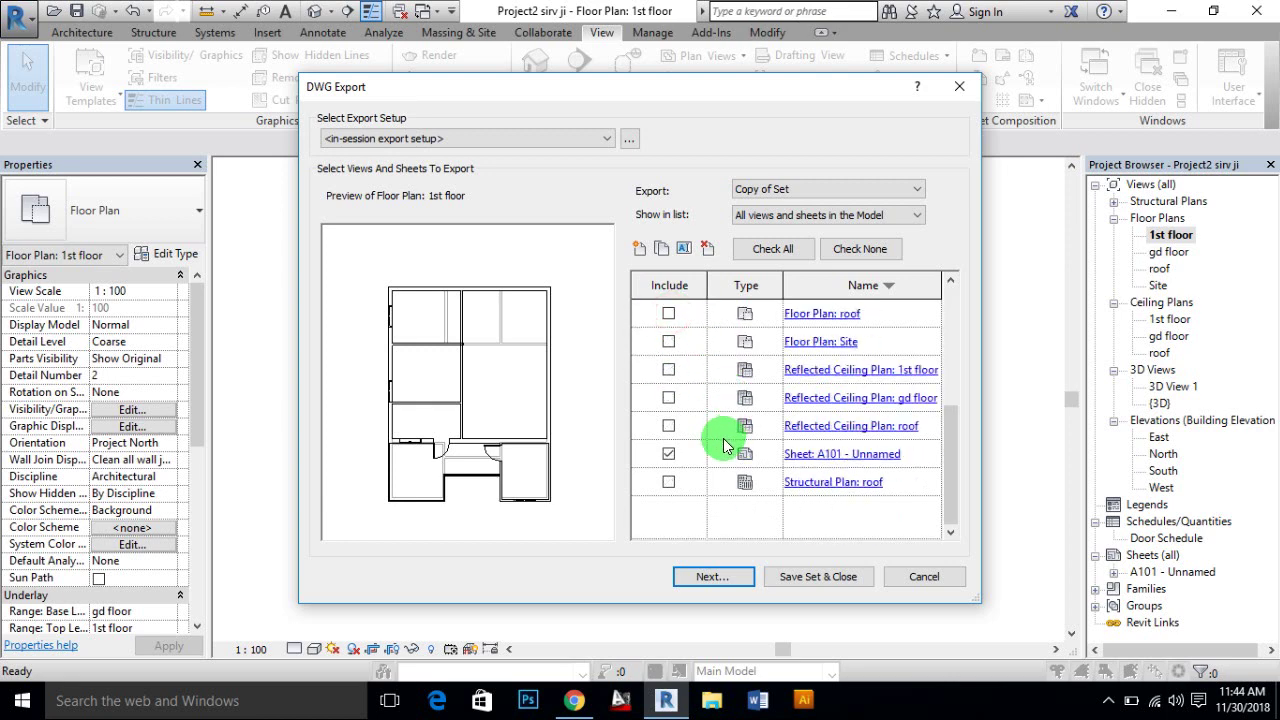
left_click(712, 577)
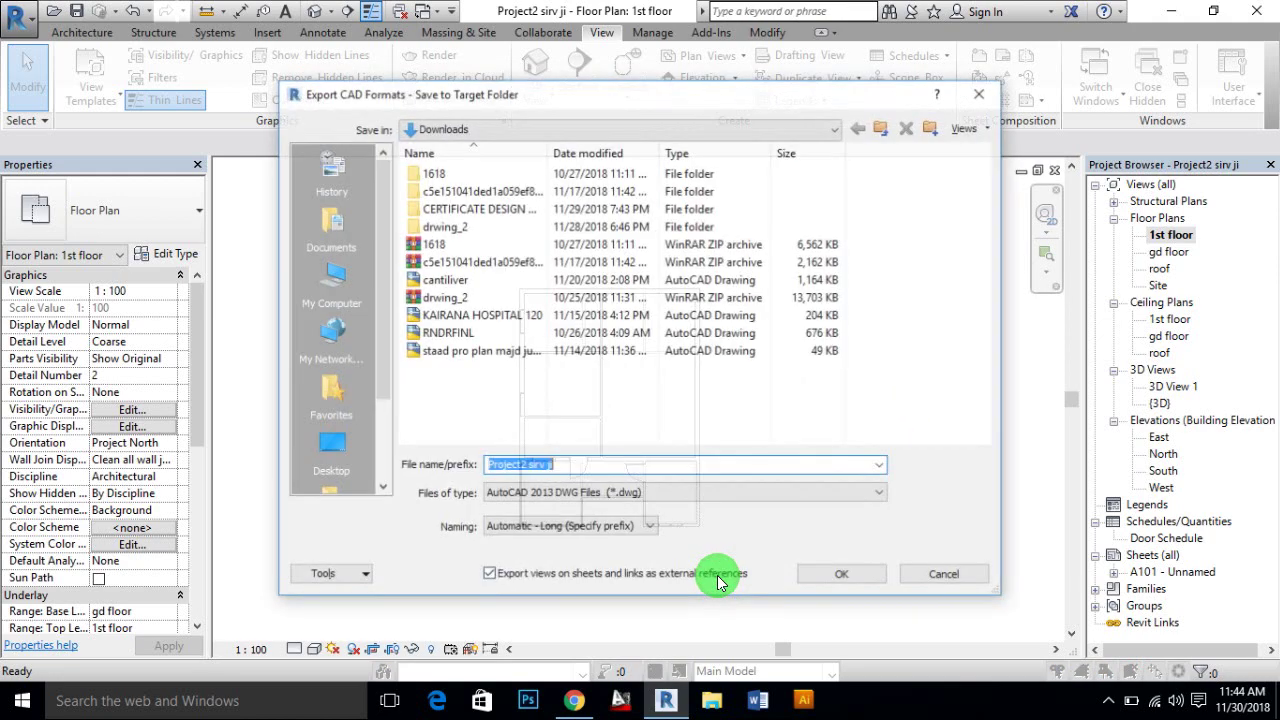
Export the DWG files into a newly created 'cad revit' folder in Downloads.
right_click(484, 399)
left_click(634, 357)
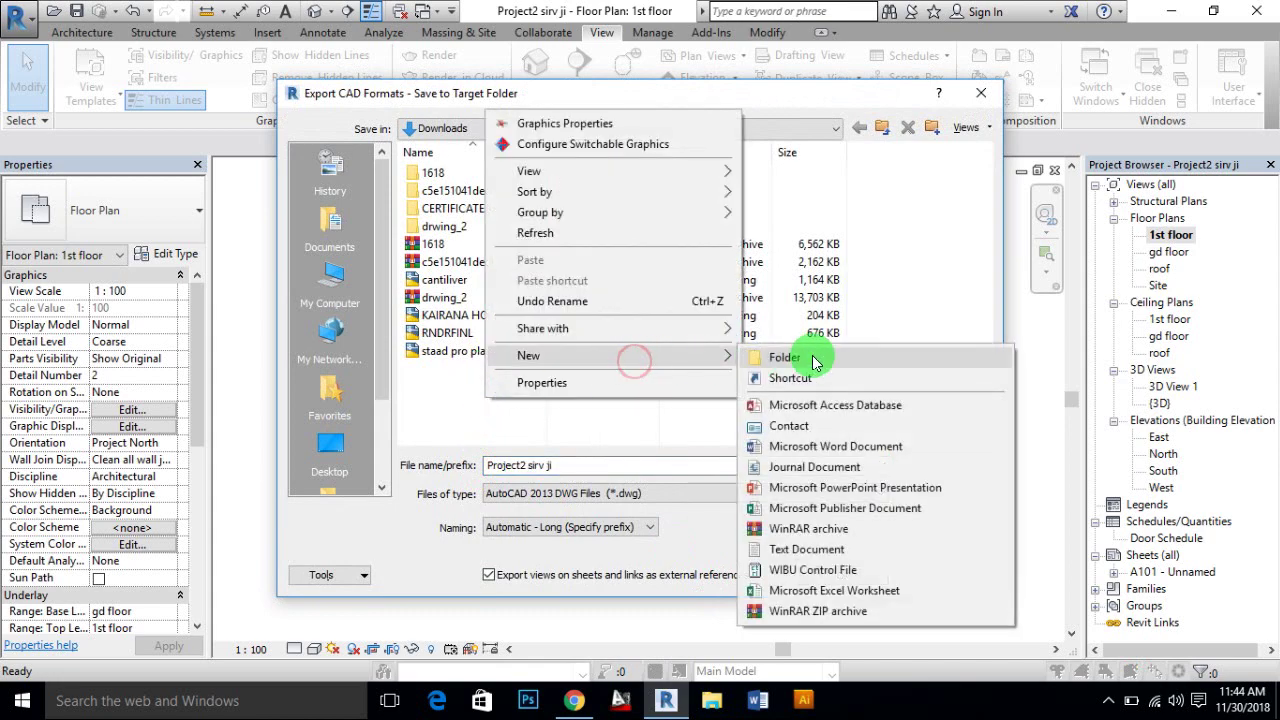
left_click(805, 359)
type("cad revit")
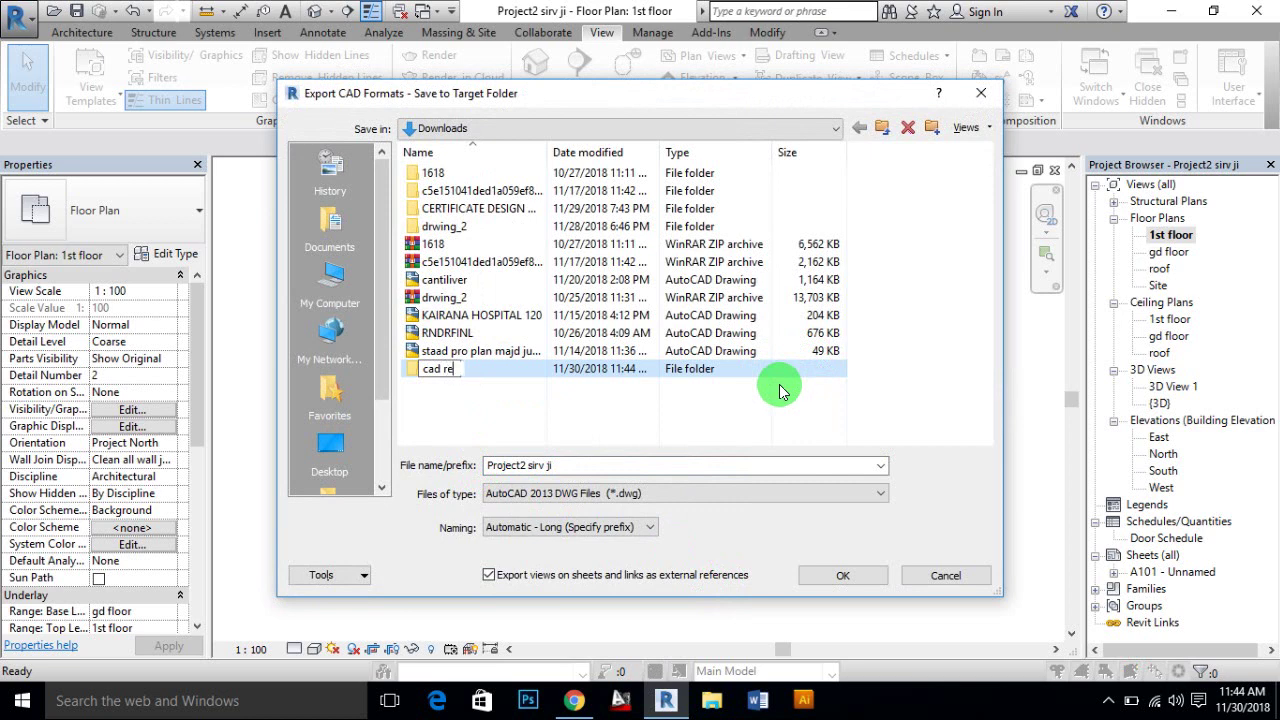
double_click(535, 369)
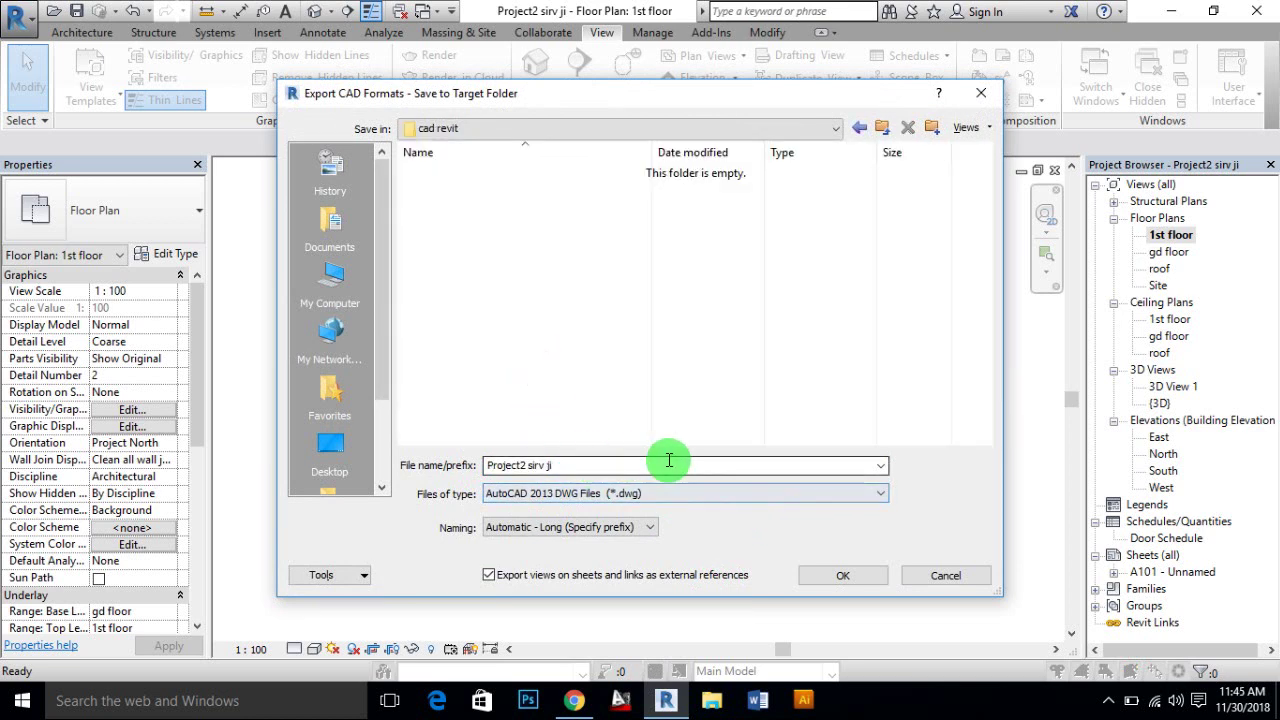
left_click(846, 576)
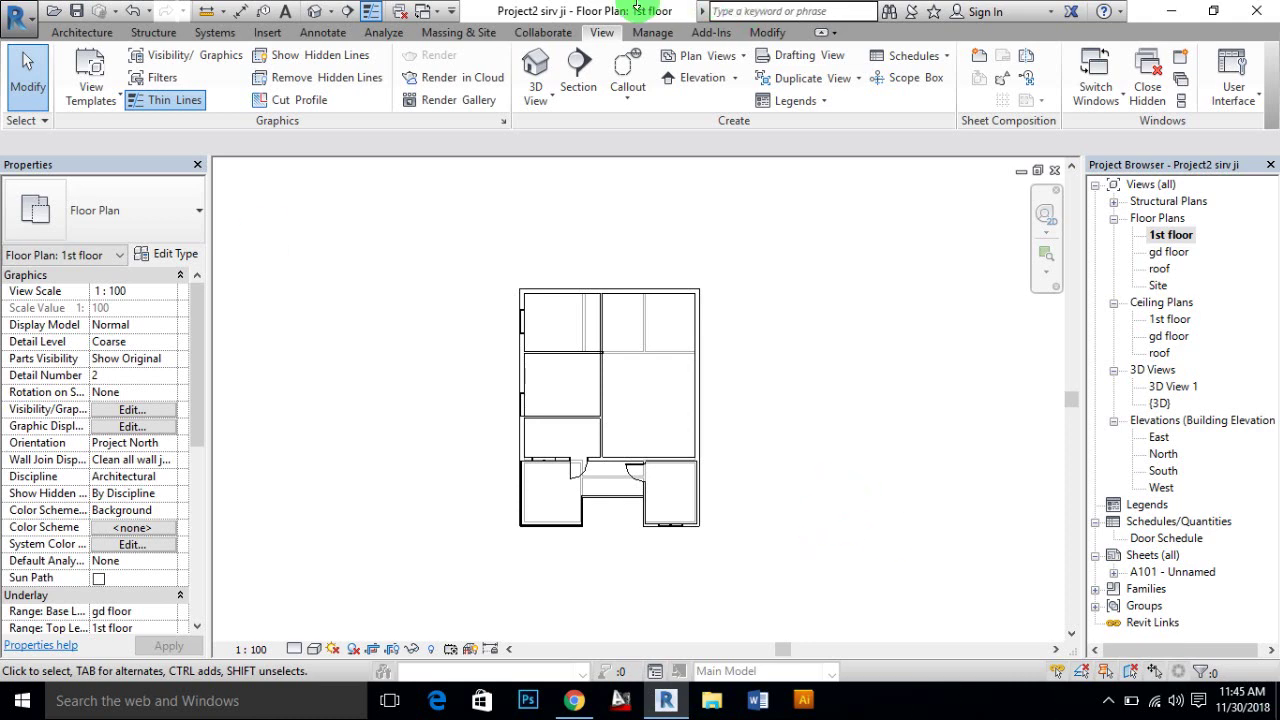
Open the cad revit folder under This PC > Downloads and preview the exported JPG.
left_click(1171, 11)
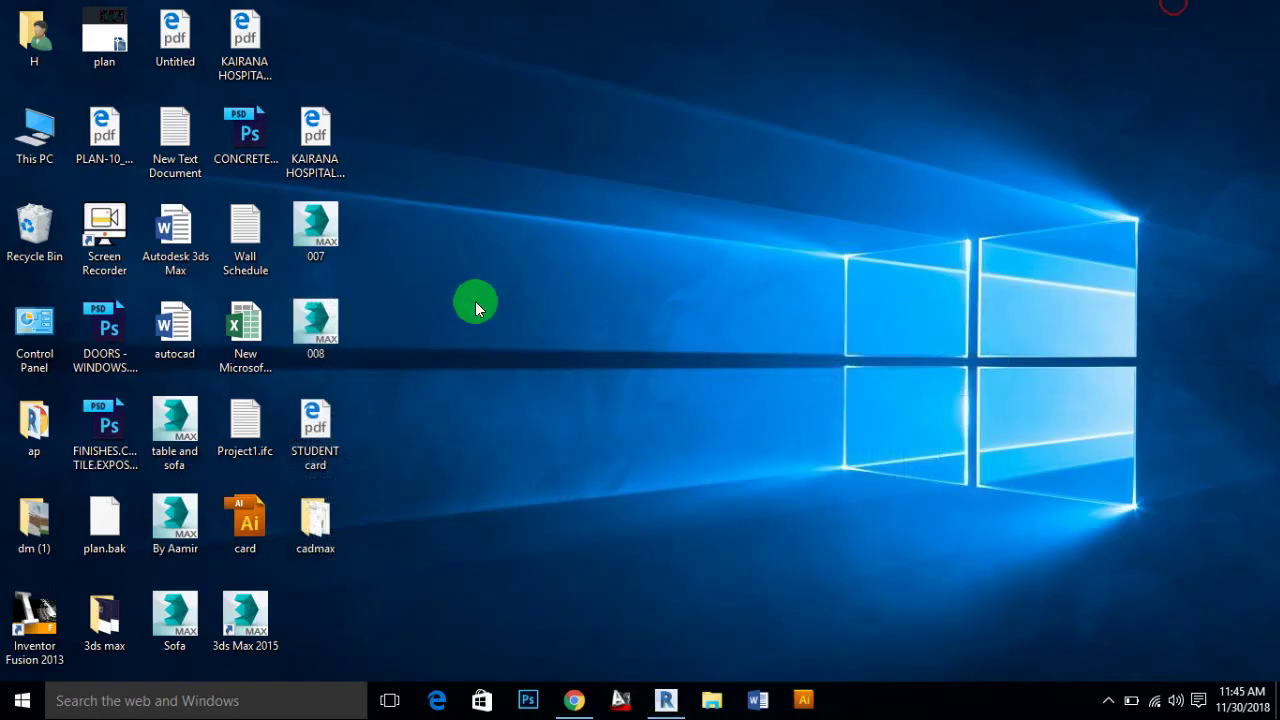
left_click(40, 118)
double_click(40, 118)
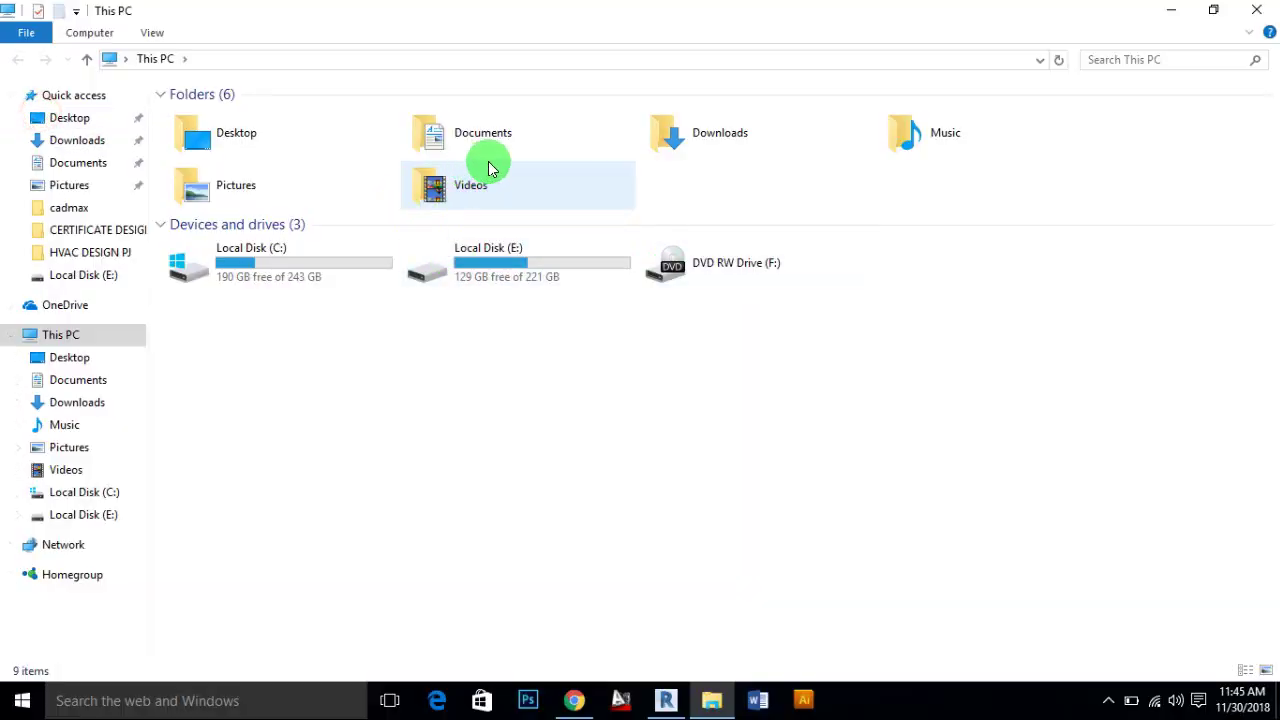
double_click(688, 143)
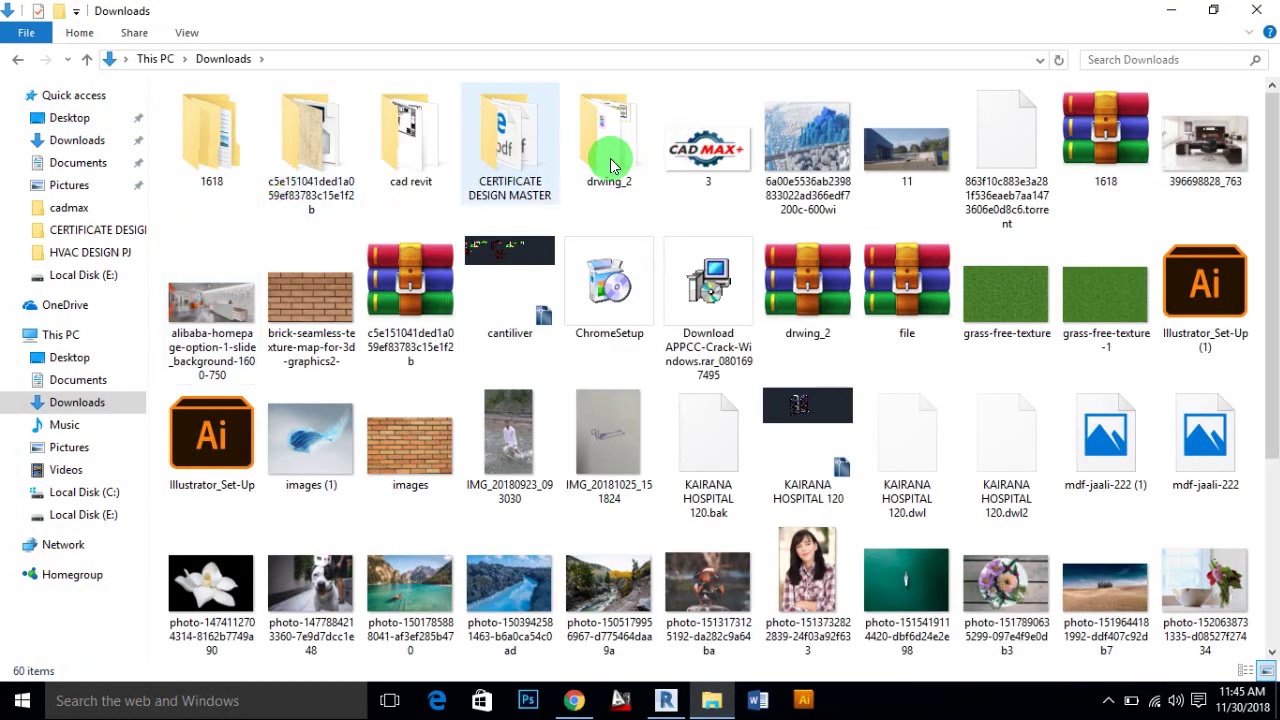
double_click(425, 160)
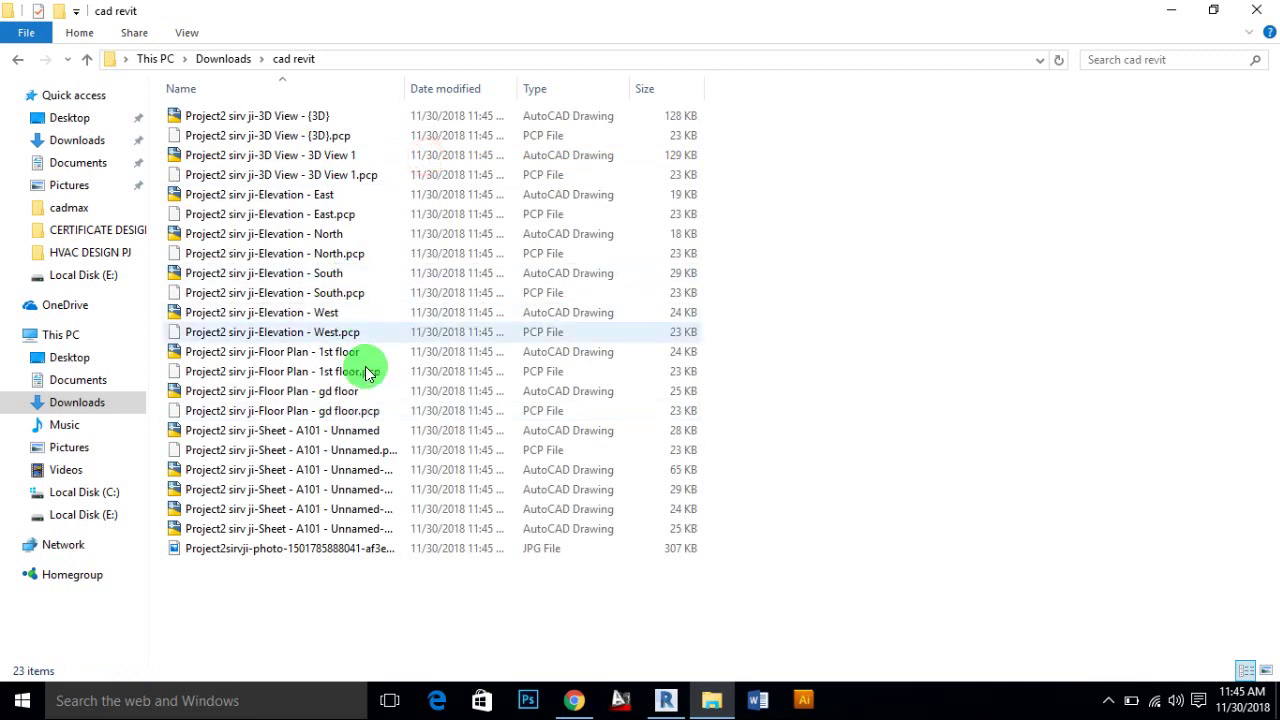
double_click(300, 552)
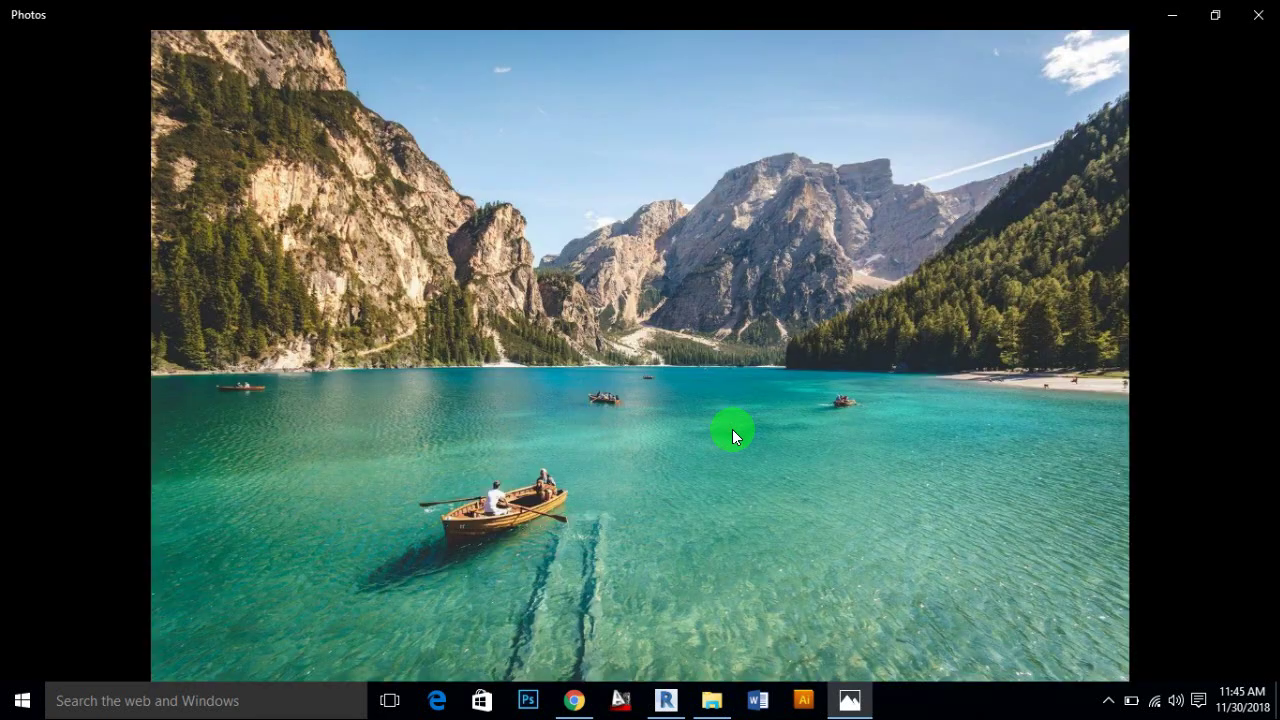
left_click(1258, 14)
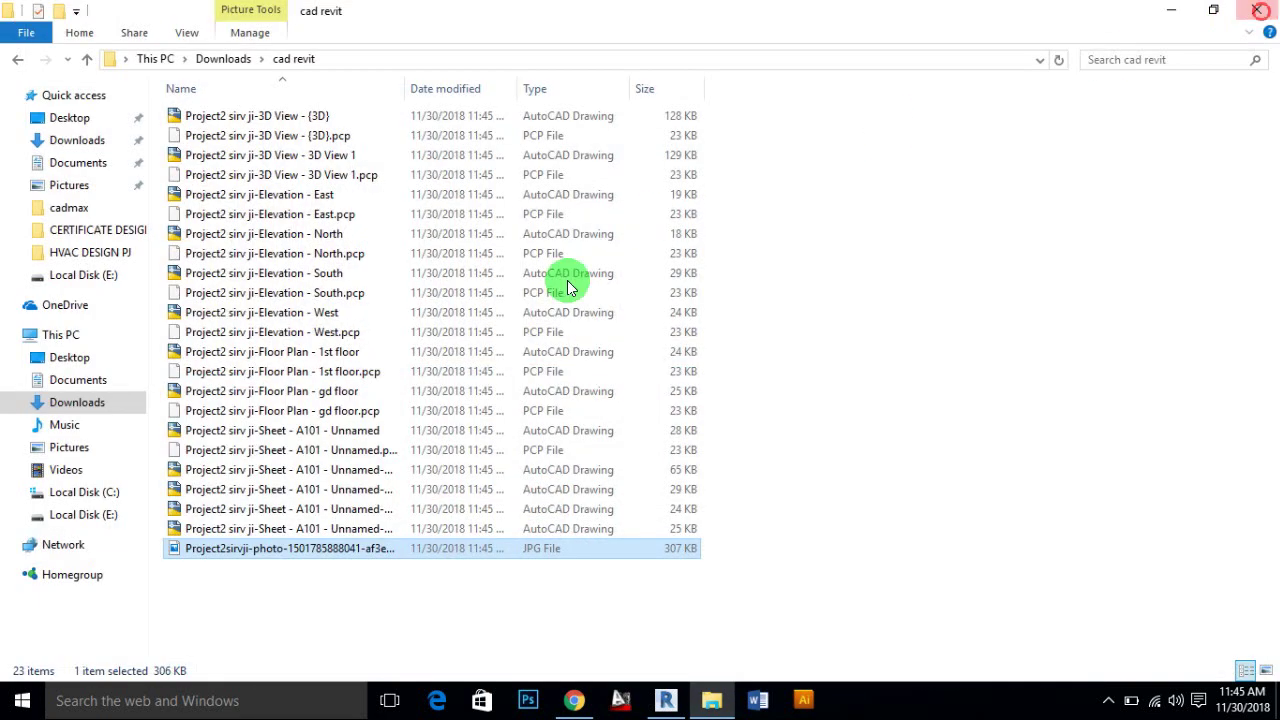
Select the exported {3D} and 3D View 1 drawings in the folder.
left_click(257, 114)
left_click(258, 156)
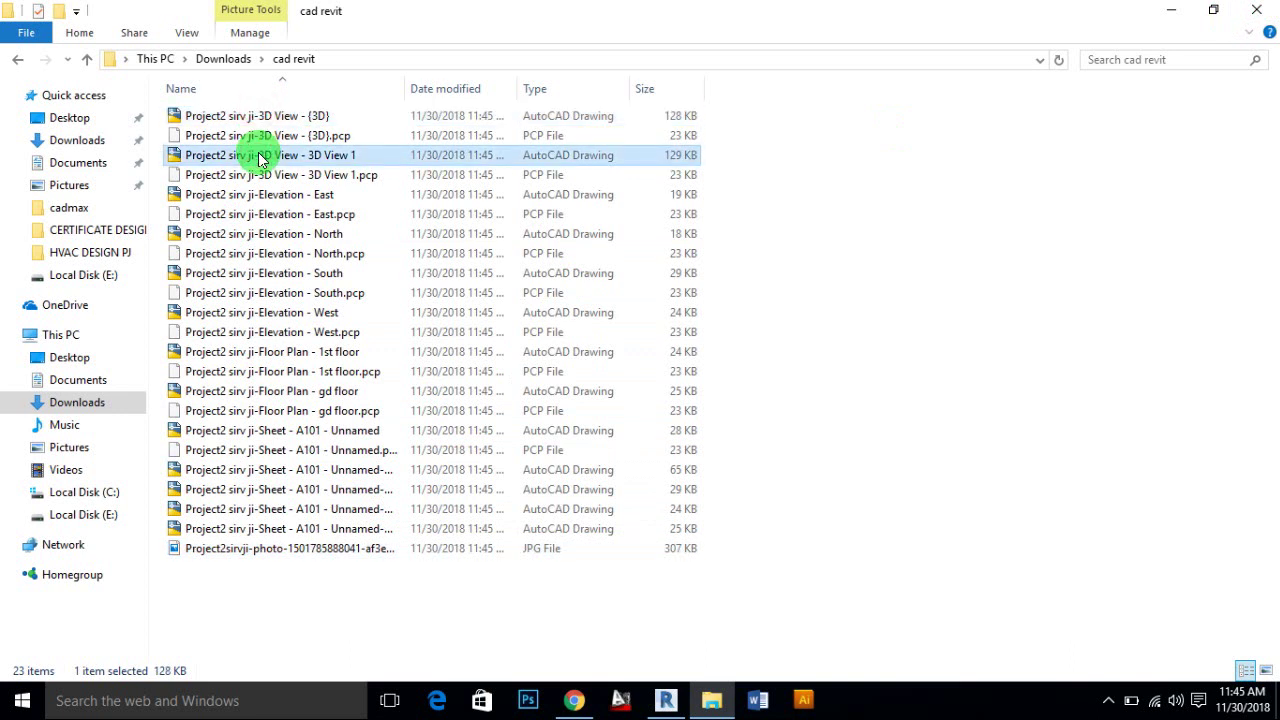
left_click(285, 118)
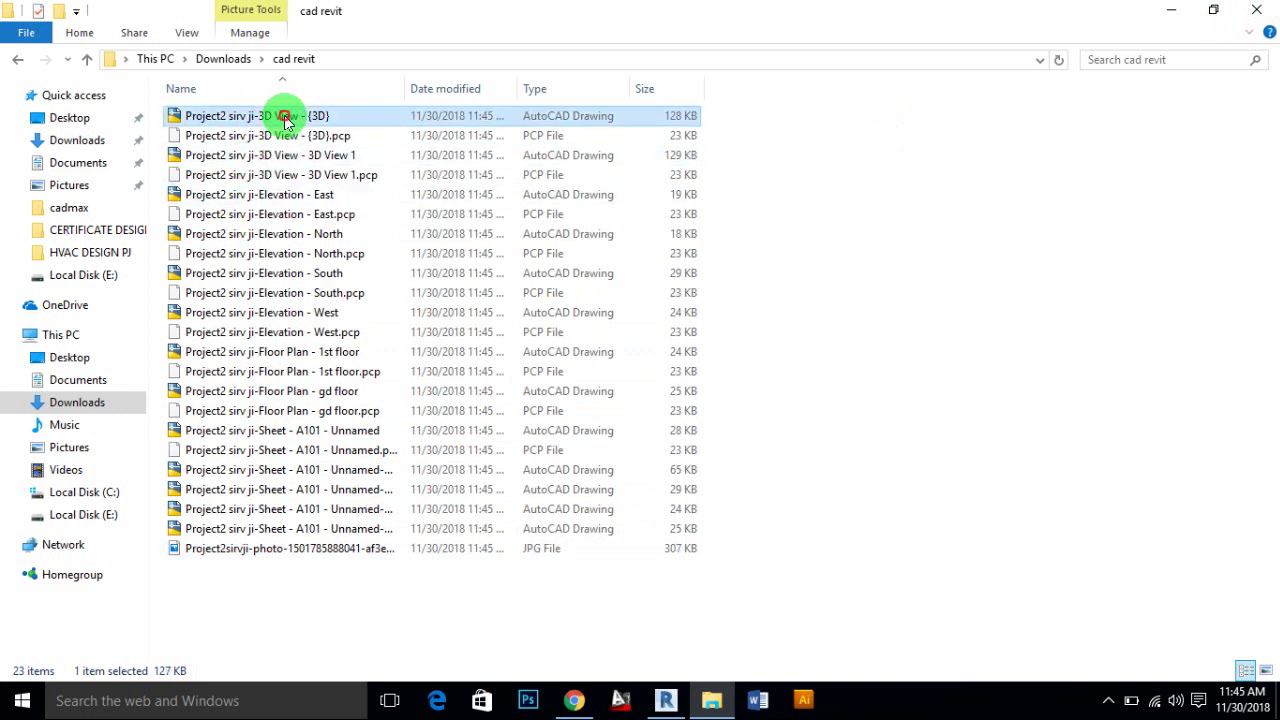
left_click(295, 160)
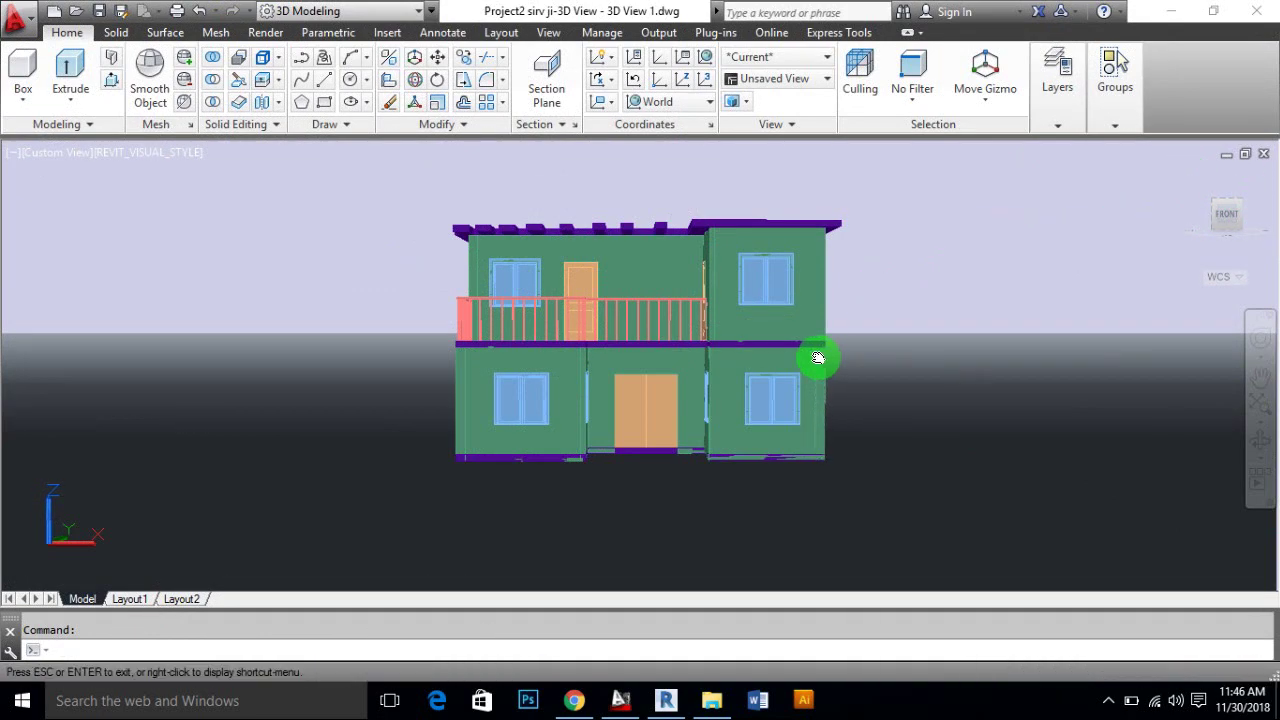
Pan the 3D View 1 house model, then close the drawing without saving.
mouse_move(817, 357)
middle_mouse_down()
mouse_move(794, 367)
mouse_move(777, 408)
mouse_move(823, 434)
mouse_move(1028, 414)
mouse_move(809, 400)
mouse_move(757, 423)
mouse_move(790, 425)
middle_mouse_up()
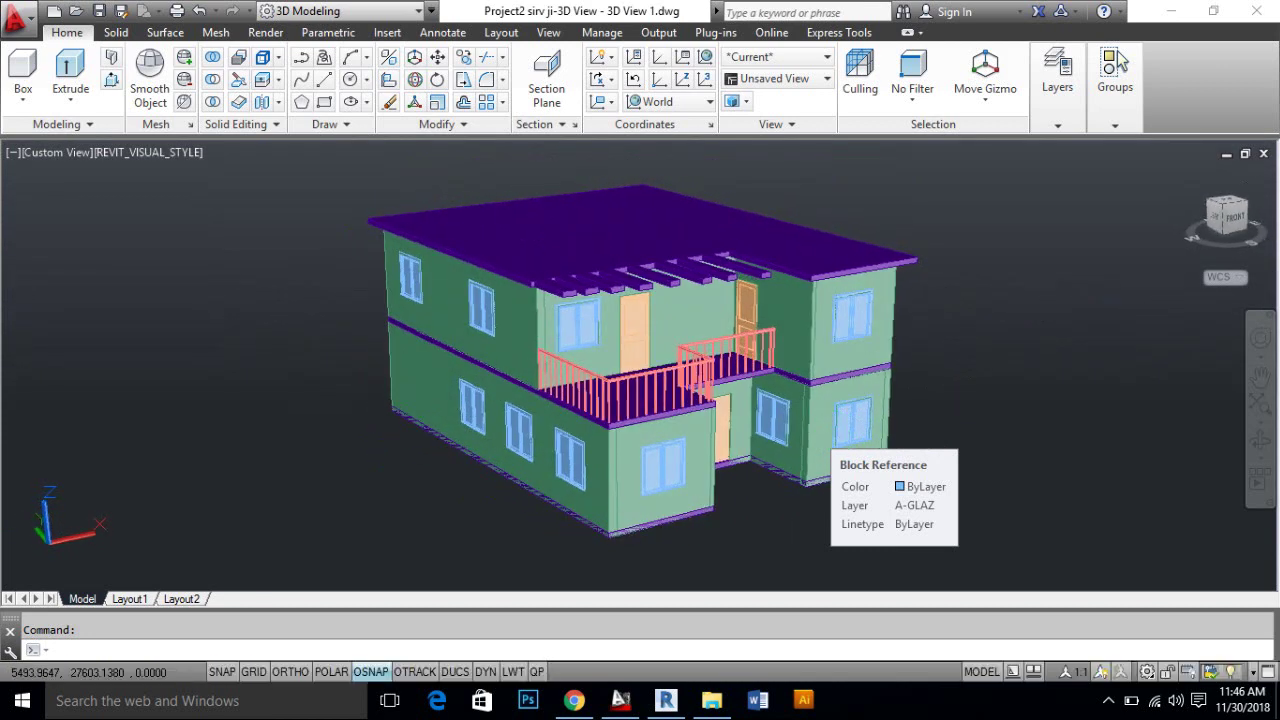
left_click(1258, 10)
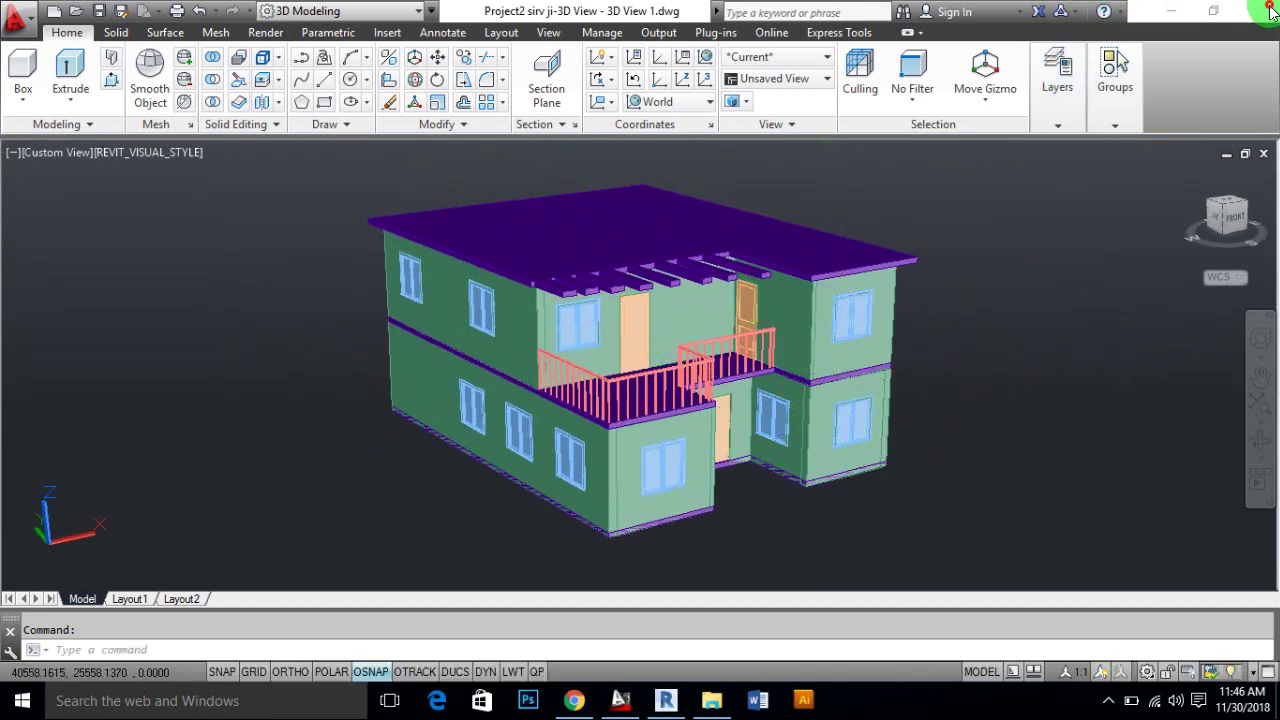
left_click(720, 391)
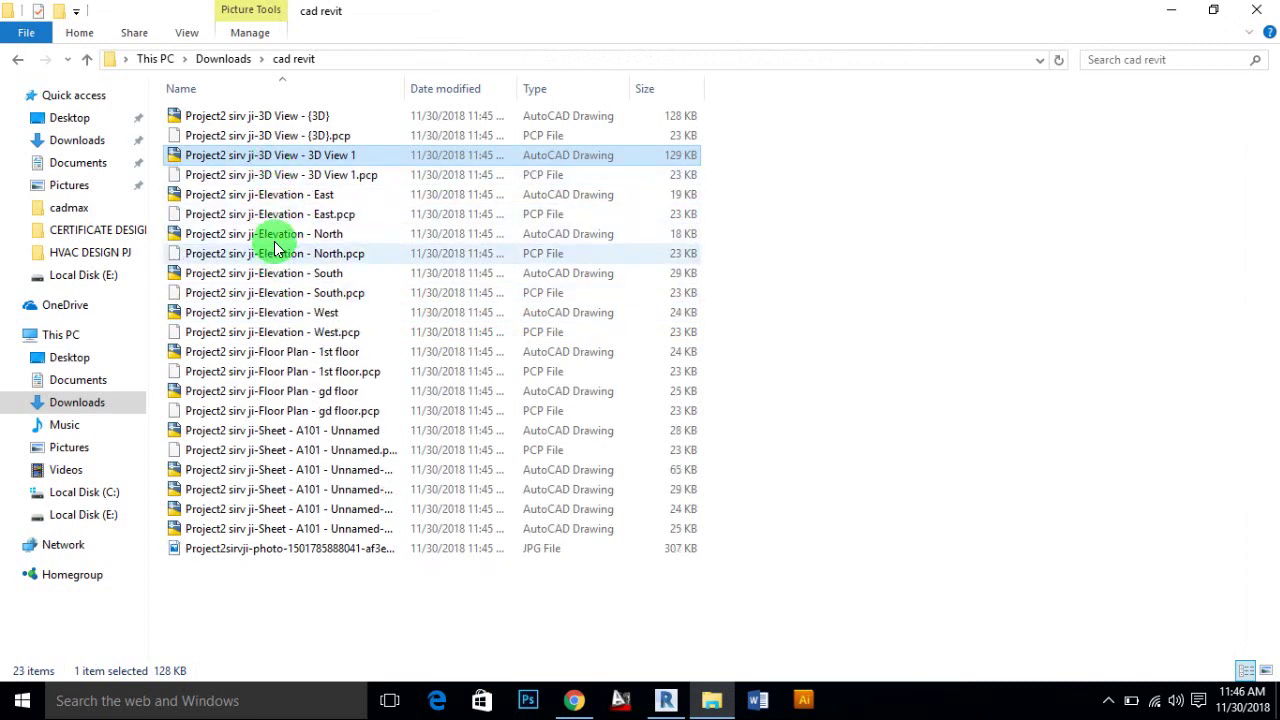
Open Elevation - South in AutoCAD, review it, and close it unsaved before returning to Explorer.
double_click(295, 273)
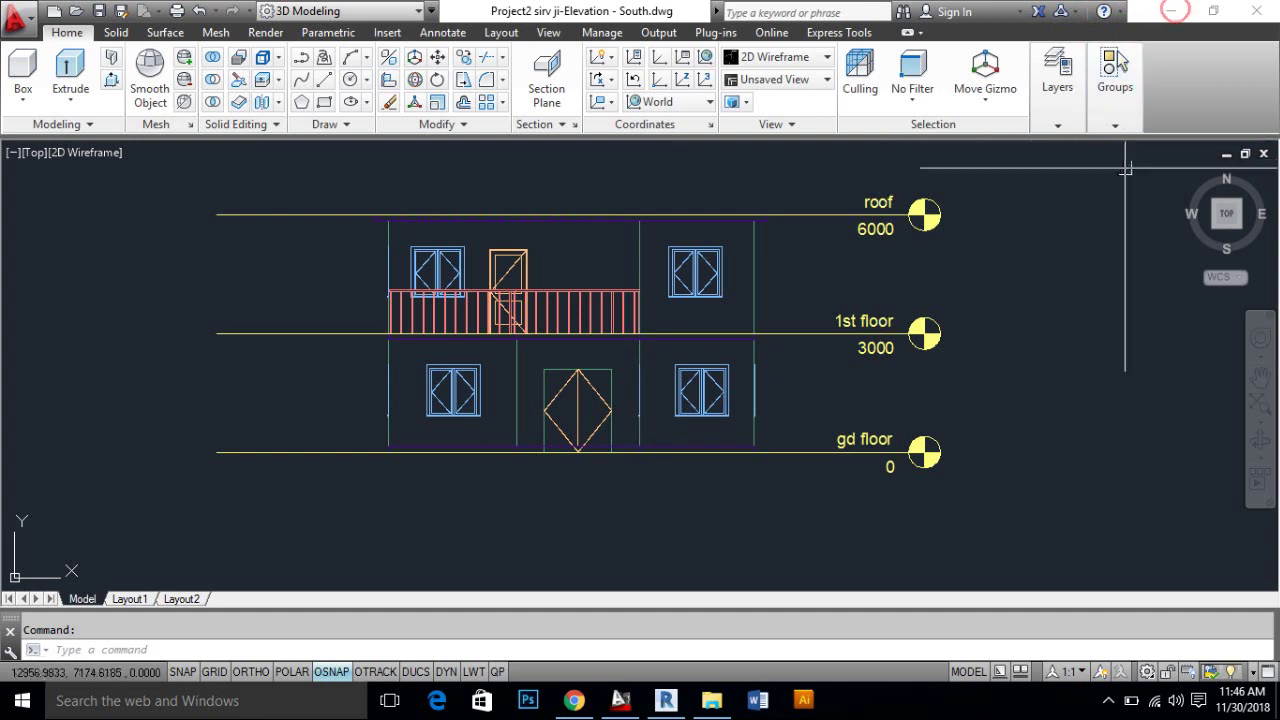
mouse_move(1226, 213)
left_click(1263, 162)
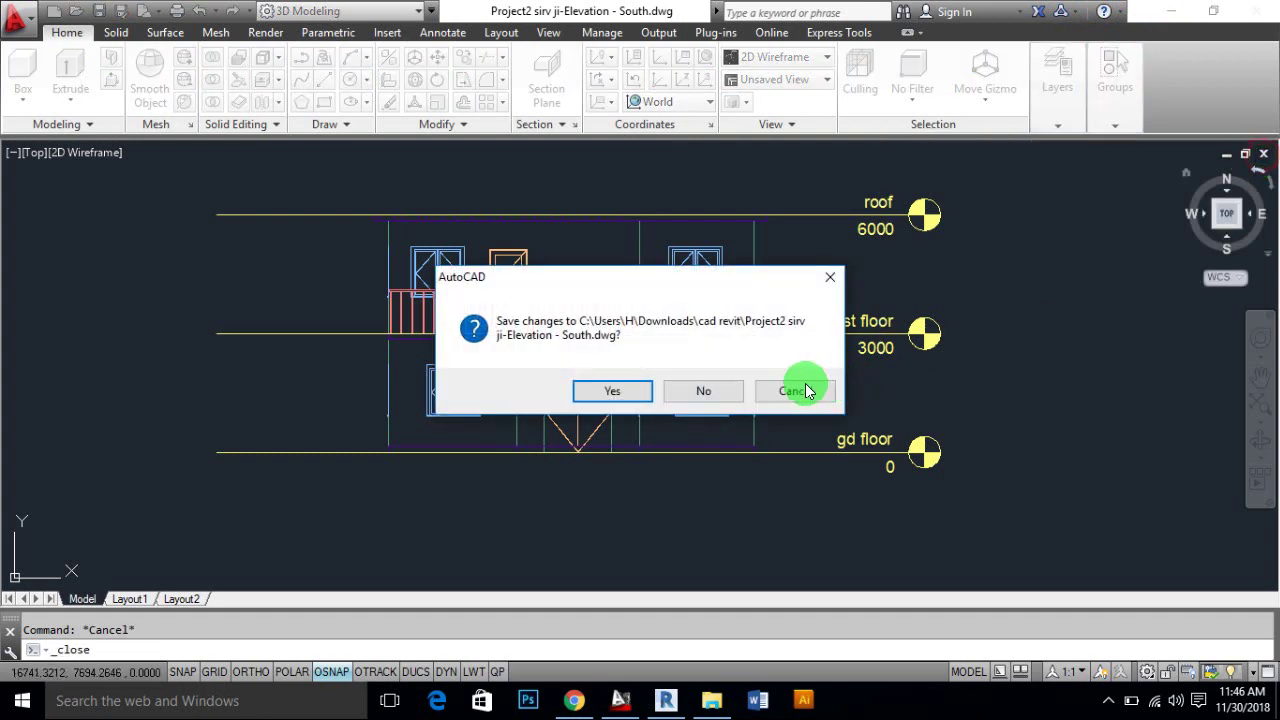
left_click(688, 391)
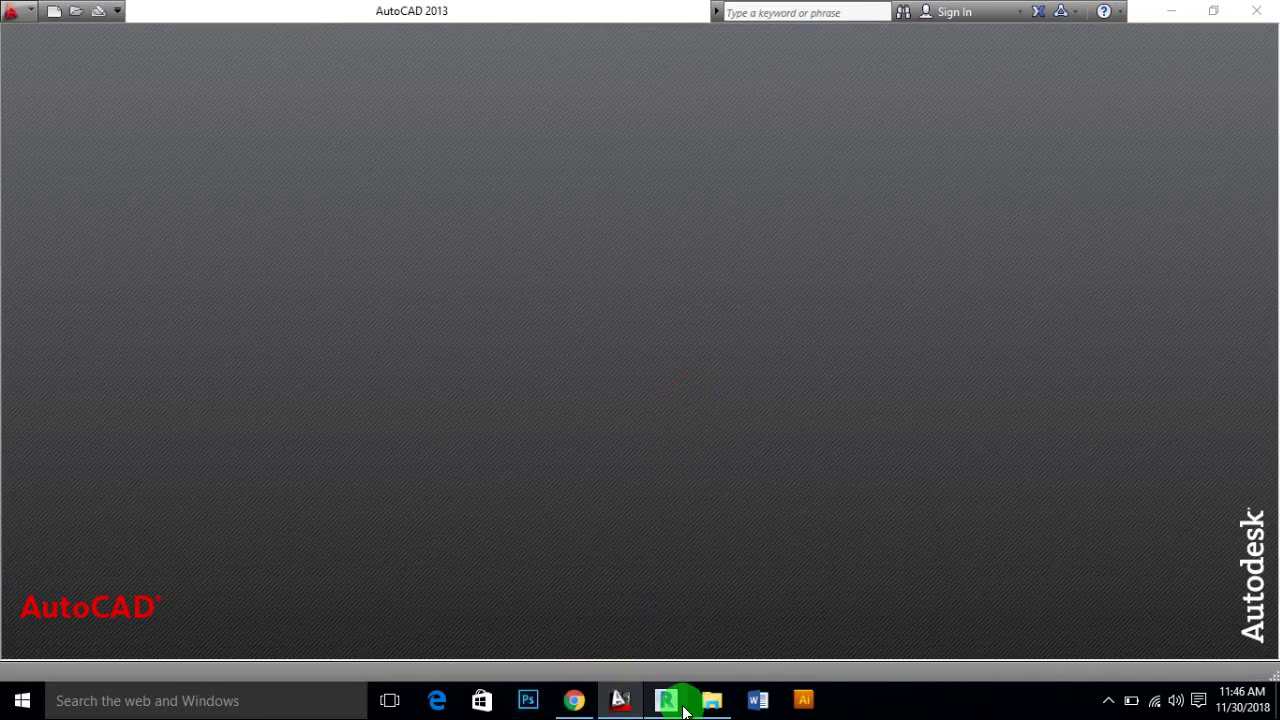
left_click(711, 700)
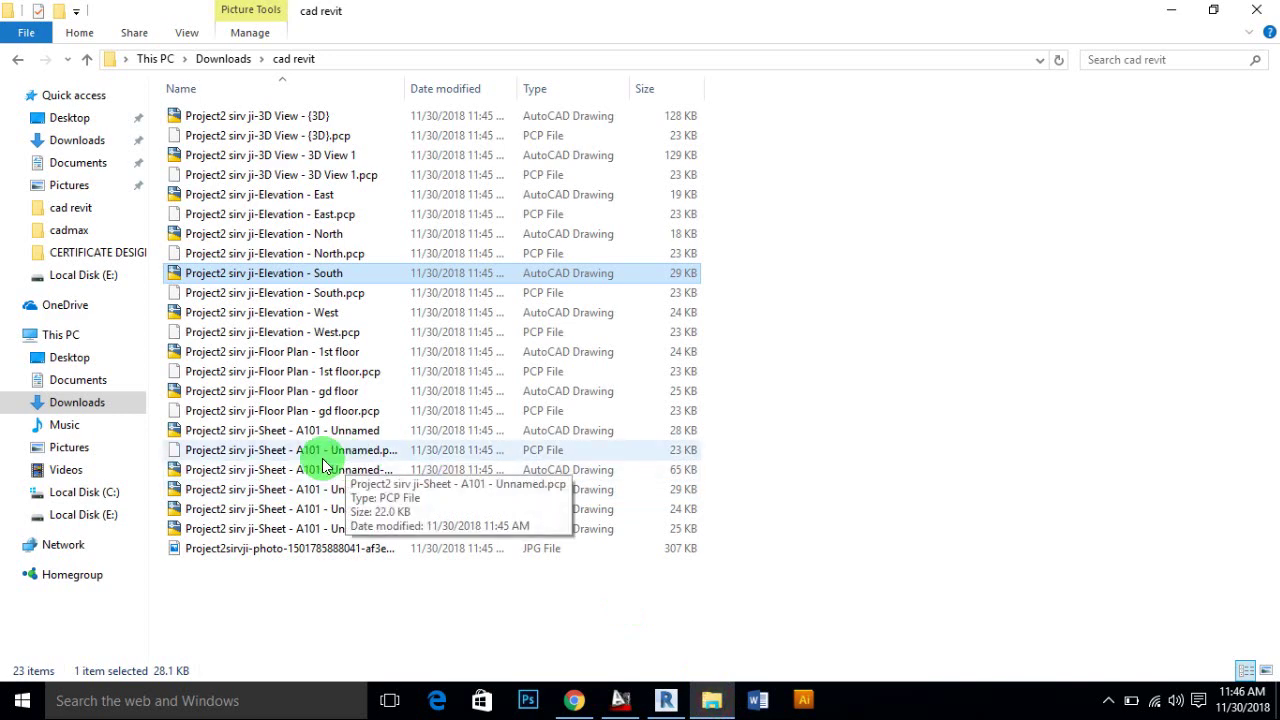
left_click(302, 352)
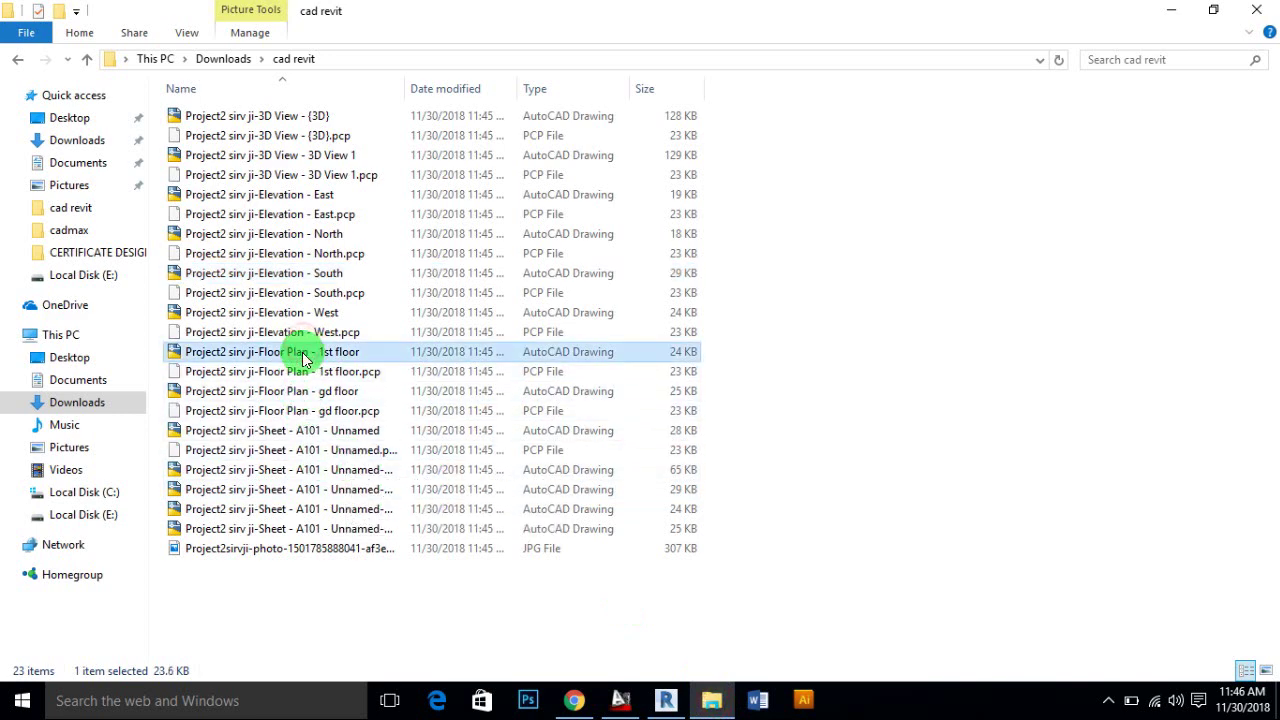
Open Floor Plan - 1st floor, zoom and pan around it, then close it without saving.
double_click(303, 356)
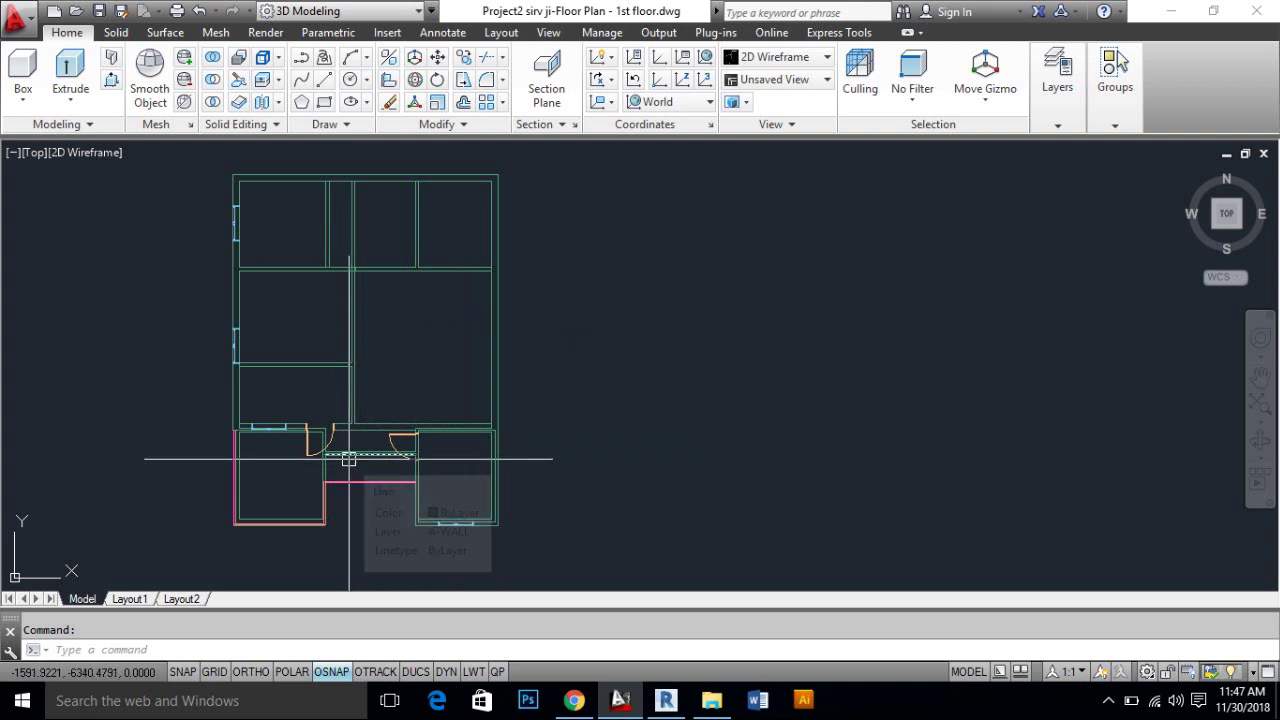
mouse_move(348, 459)
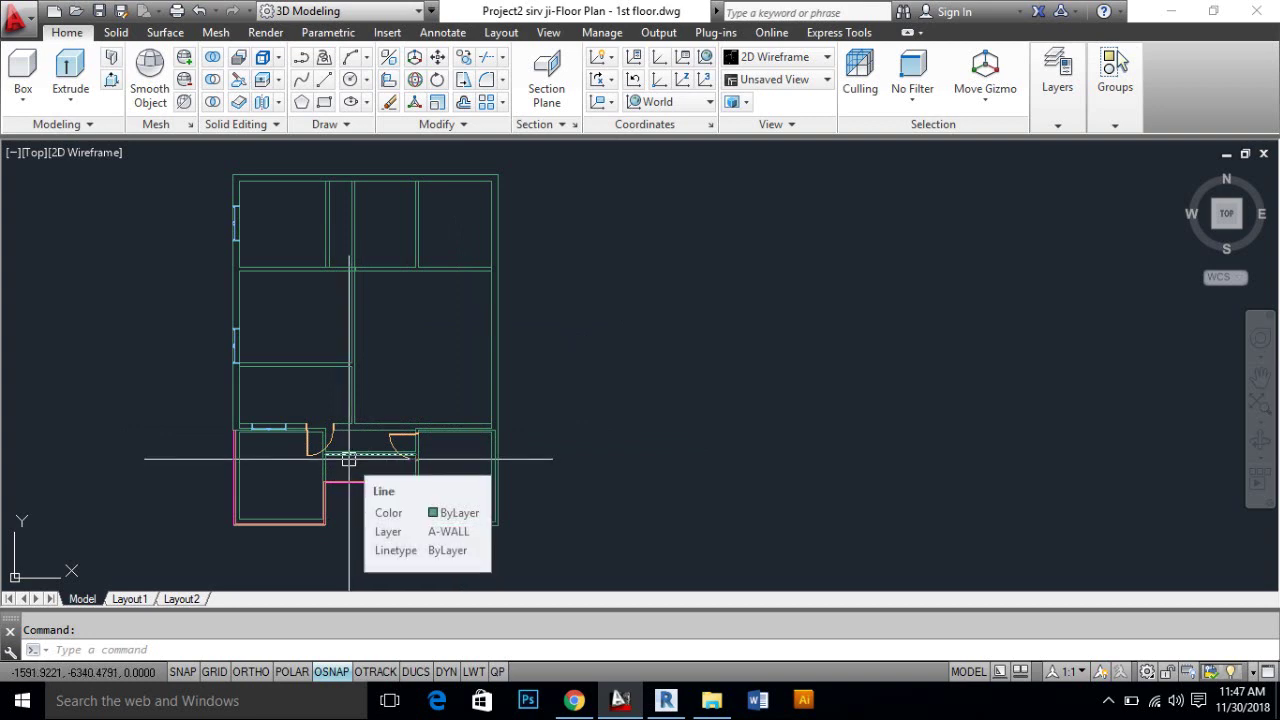
scroll(331, 185, "up", 4)
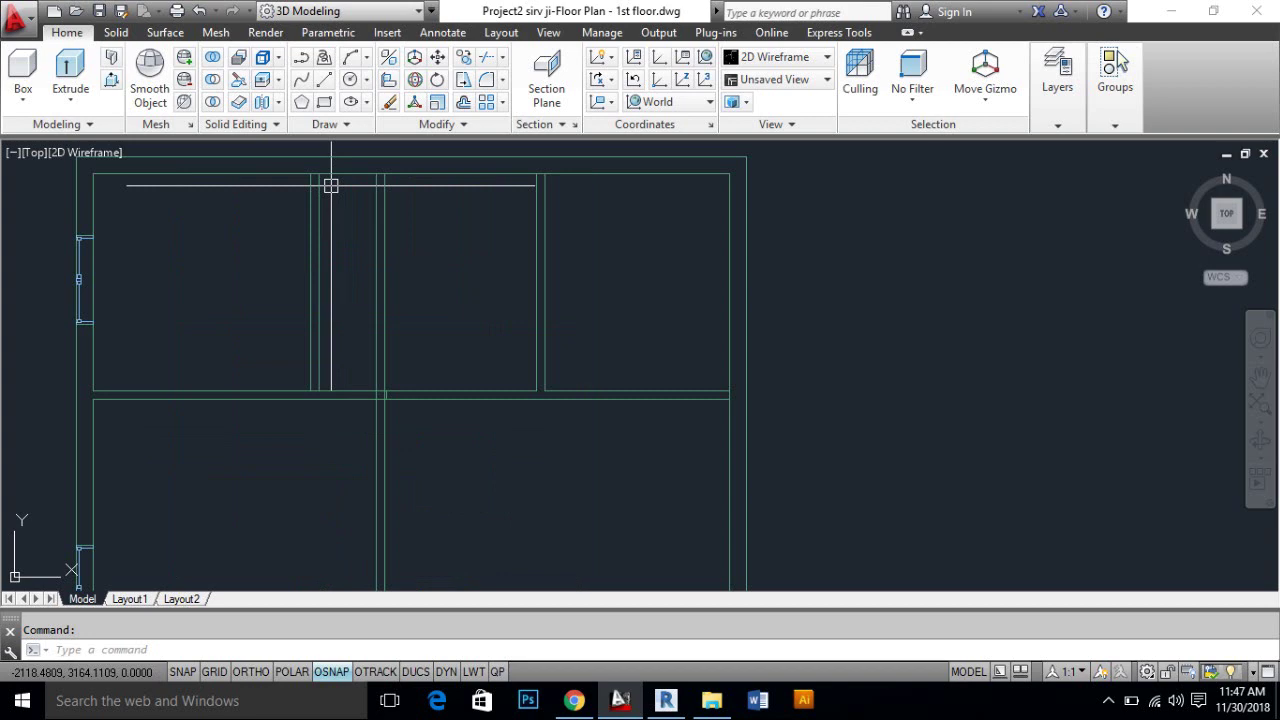
scroll(421, 181, "up", 2)
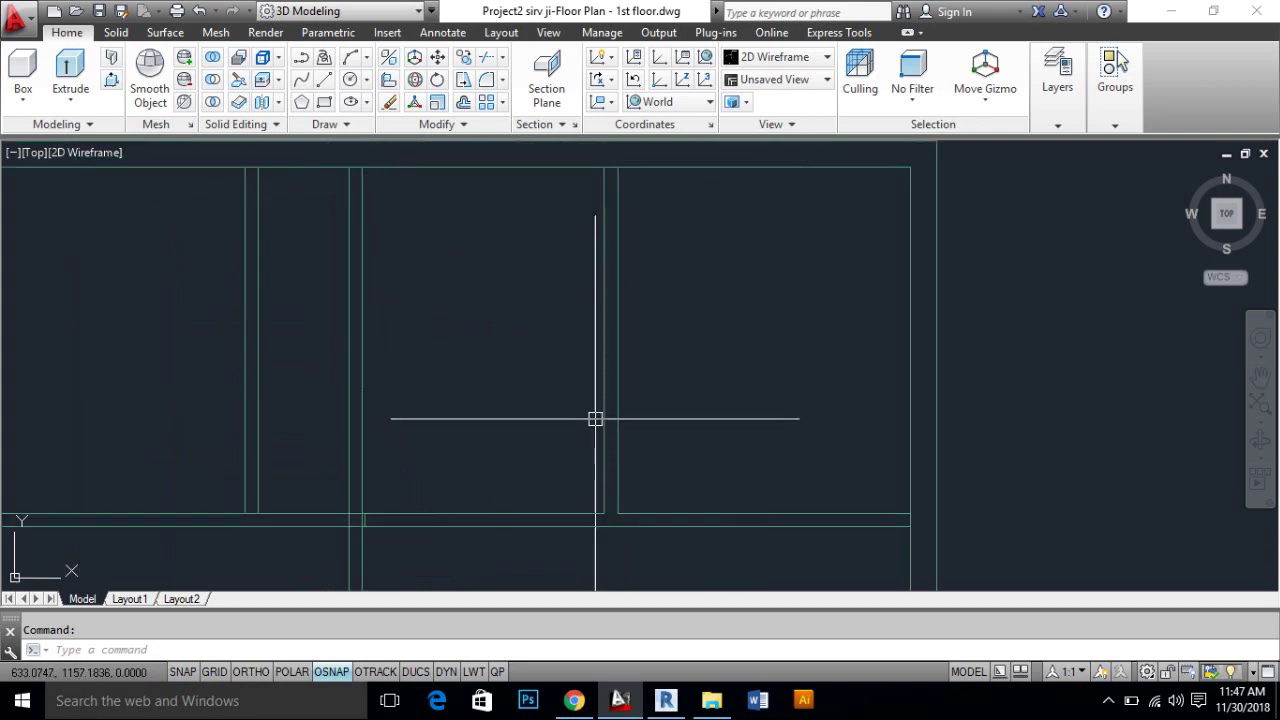
scroll(590, 420, "down", 2)
scroll(540, 430, "down", 3)
scroll(529, 447, "up", 3)
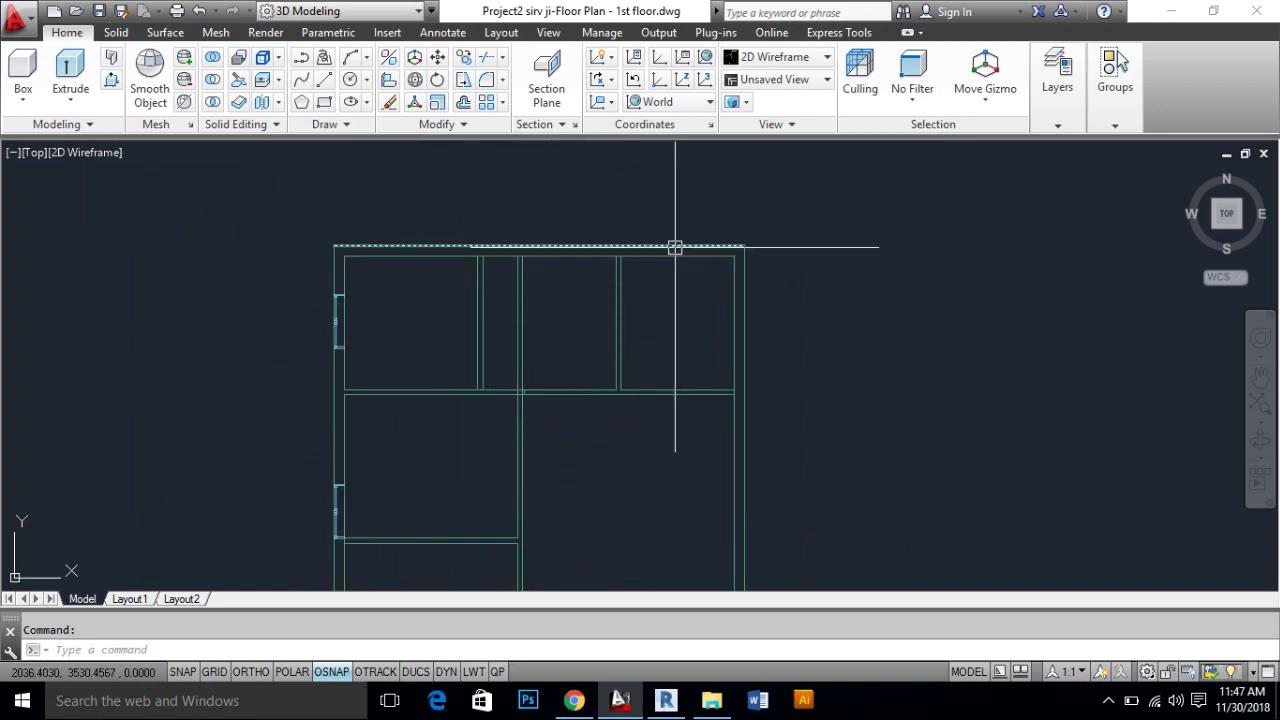
scroll(766, 232, "down", 3)
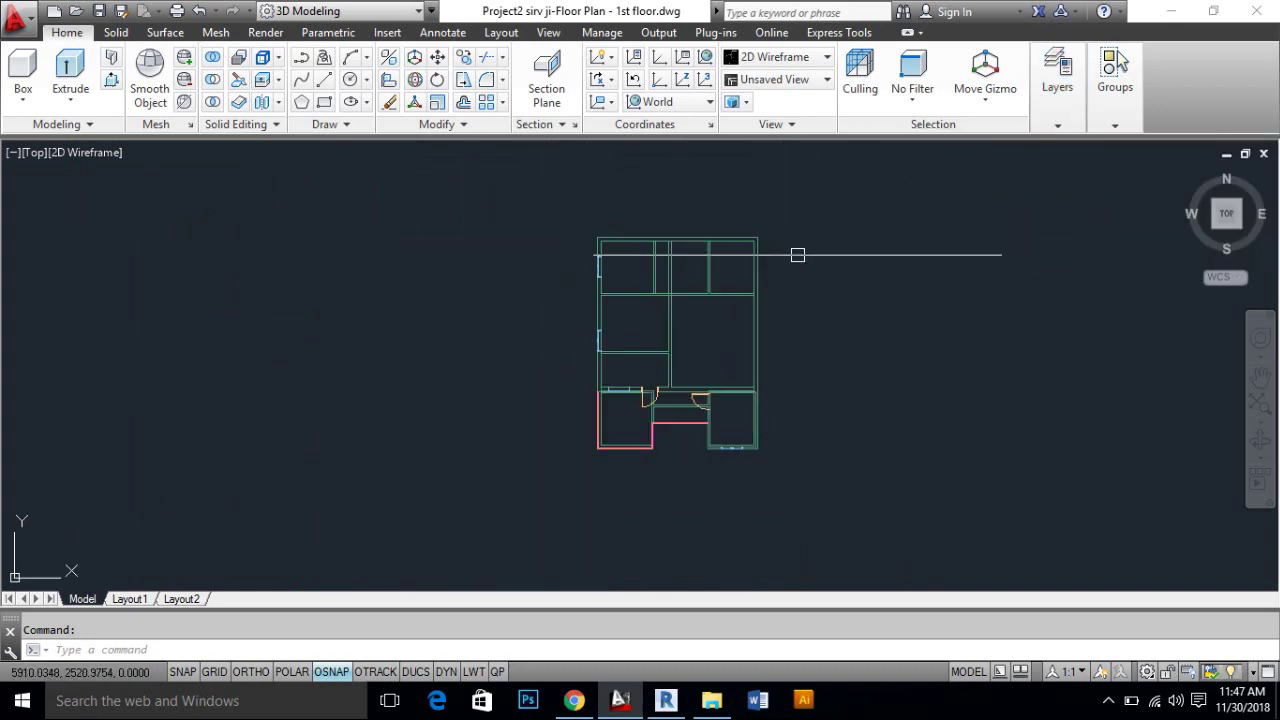
middle_click_drag(797, 255, 734, 243)
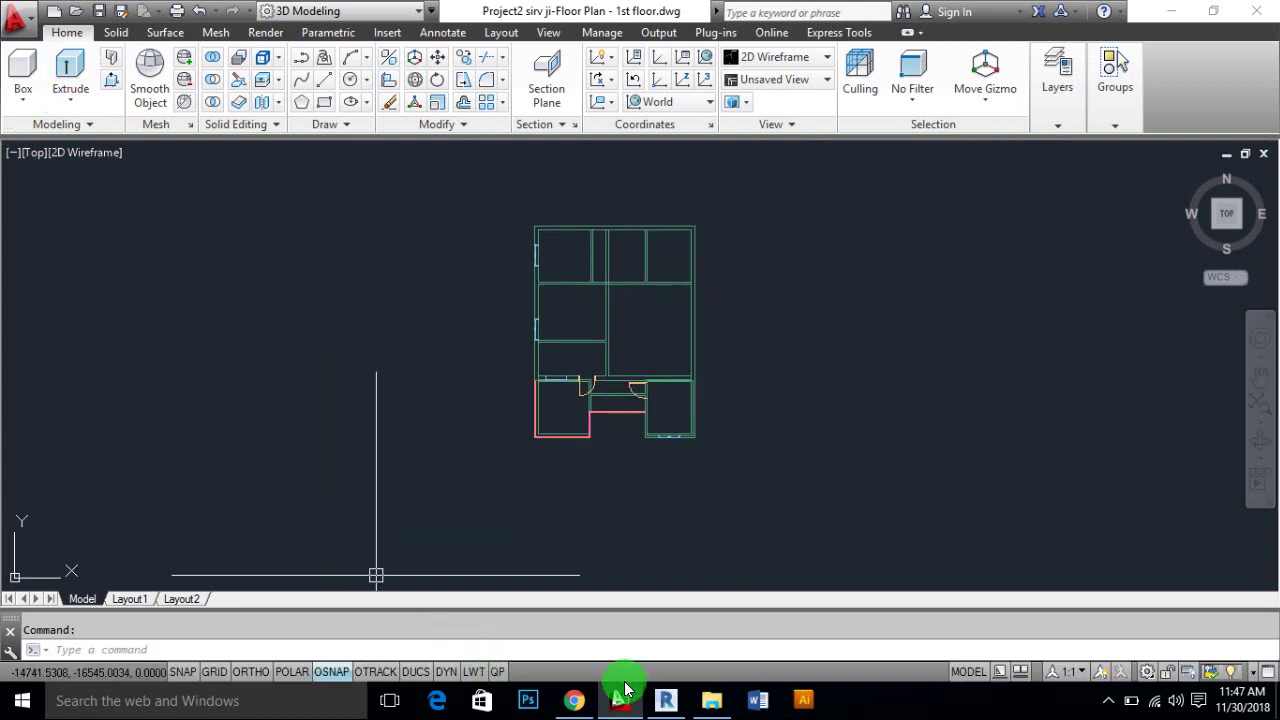
left_click(1262, 153)
left_click(720, 388)
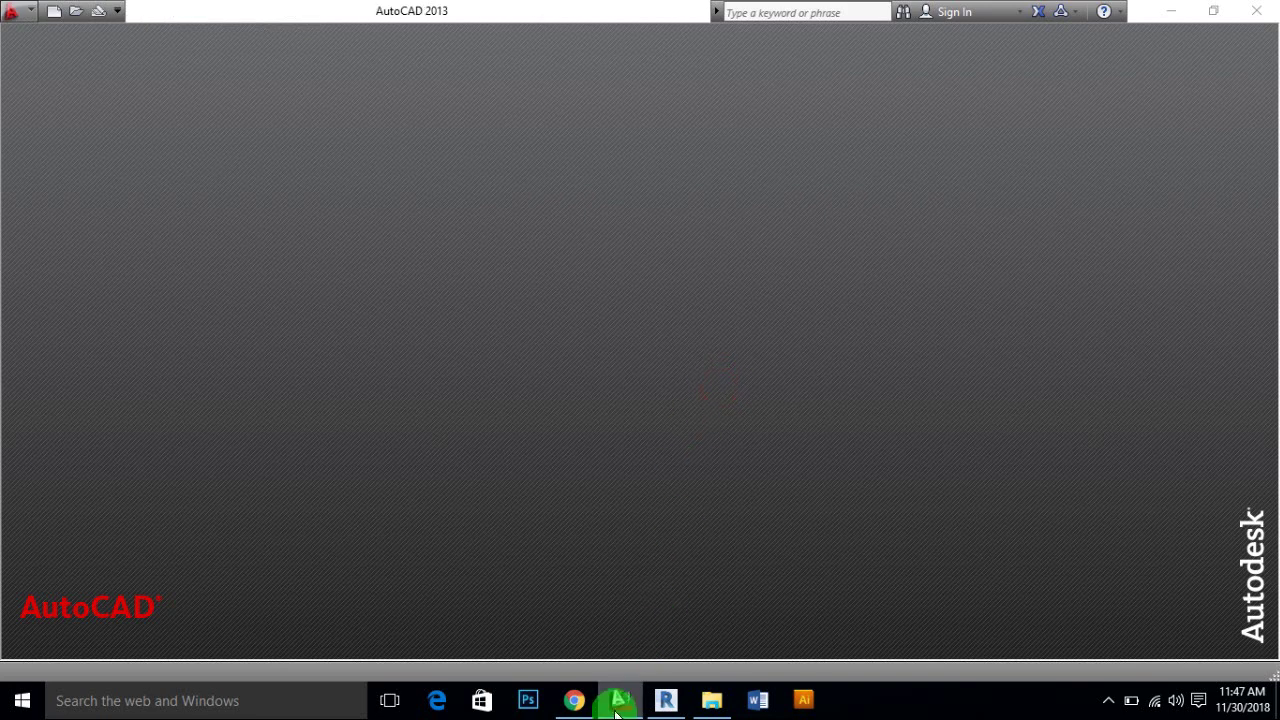
left_click(711, 700)
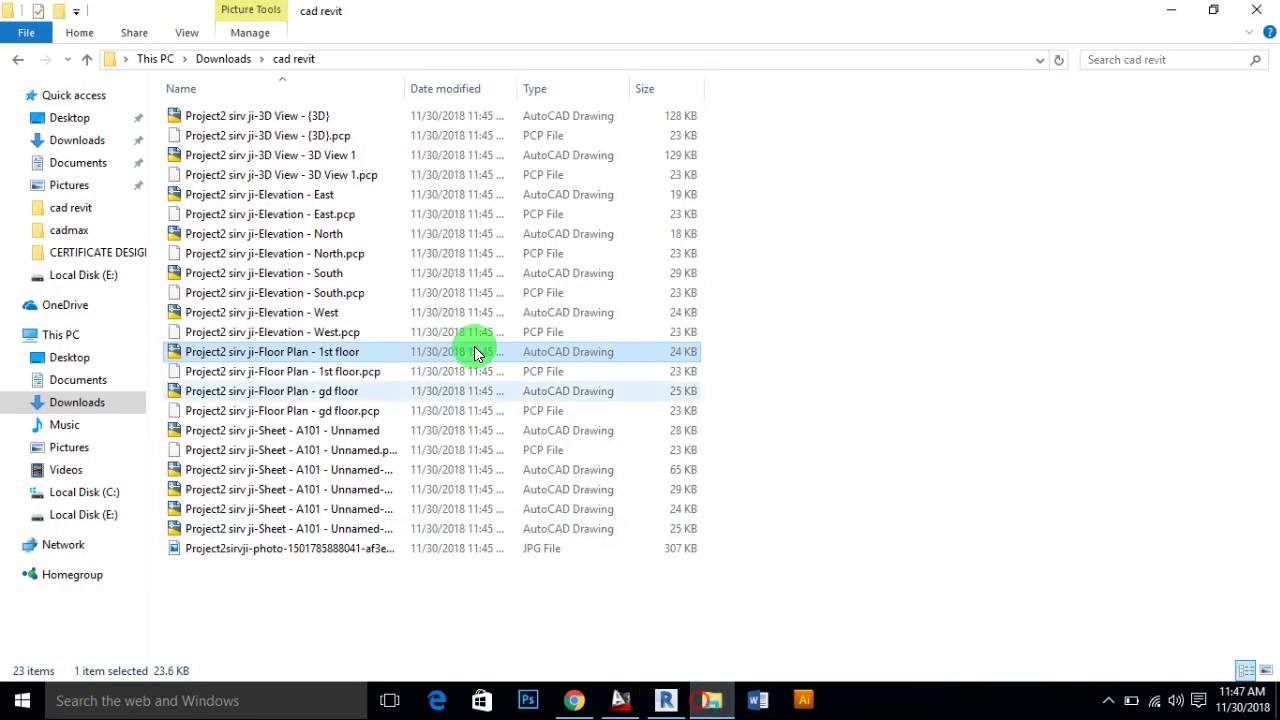
Open the 65 KB A101 sheet drawing, glance over it, and return to the folder.
left_click(343, 489)
double_click(343, 470)
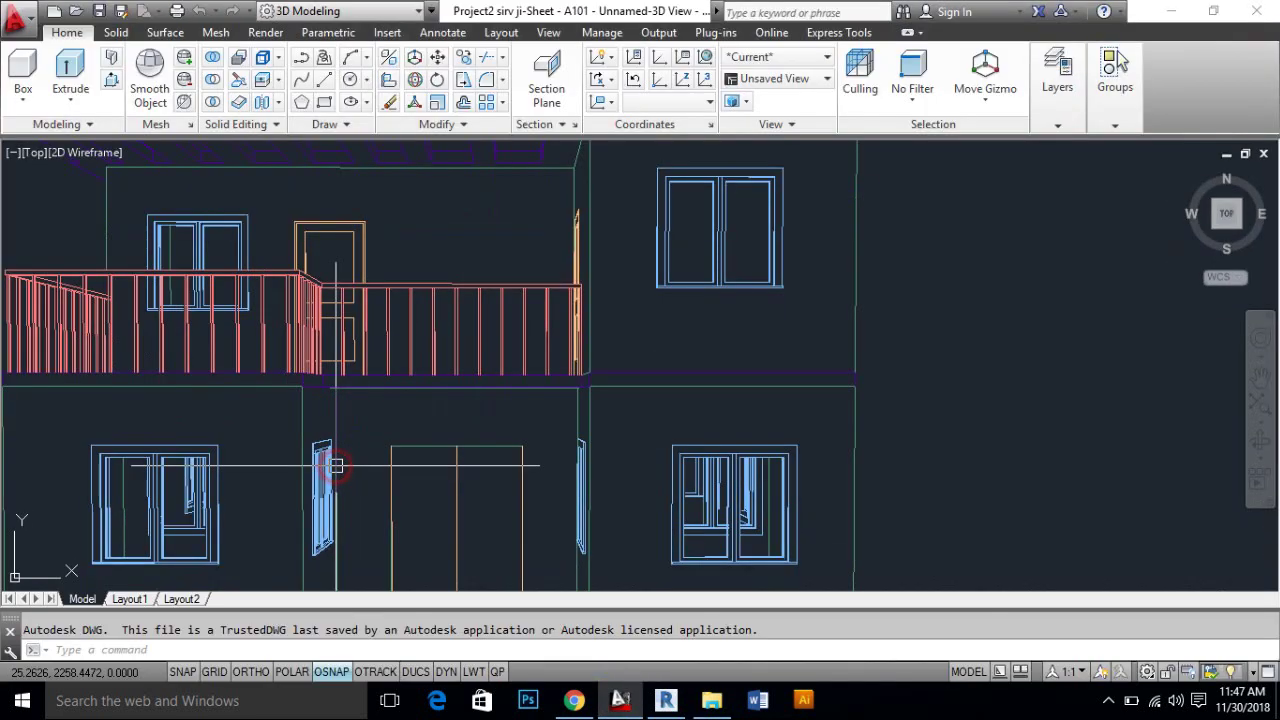
scroll(440, 380, "down", 5)
scroll(440, 380, "down", 2)
scroll(581, 367, "up", 2)
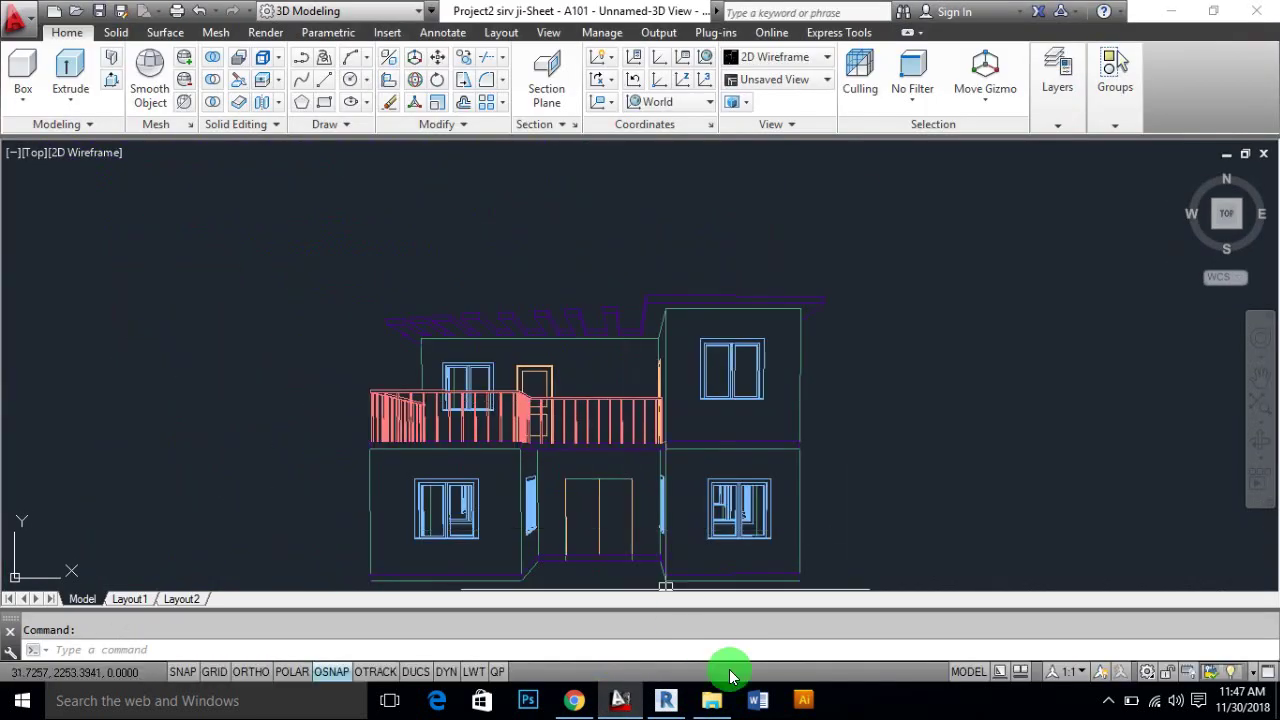
left_click(710, 697)
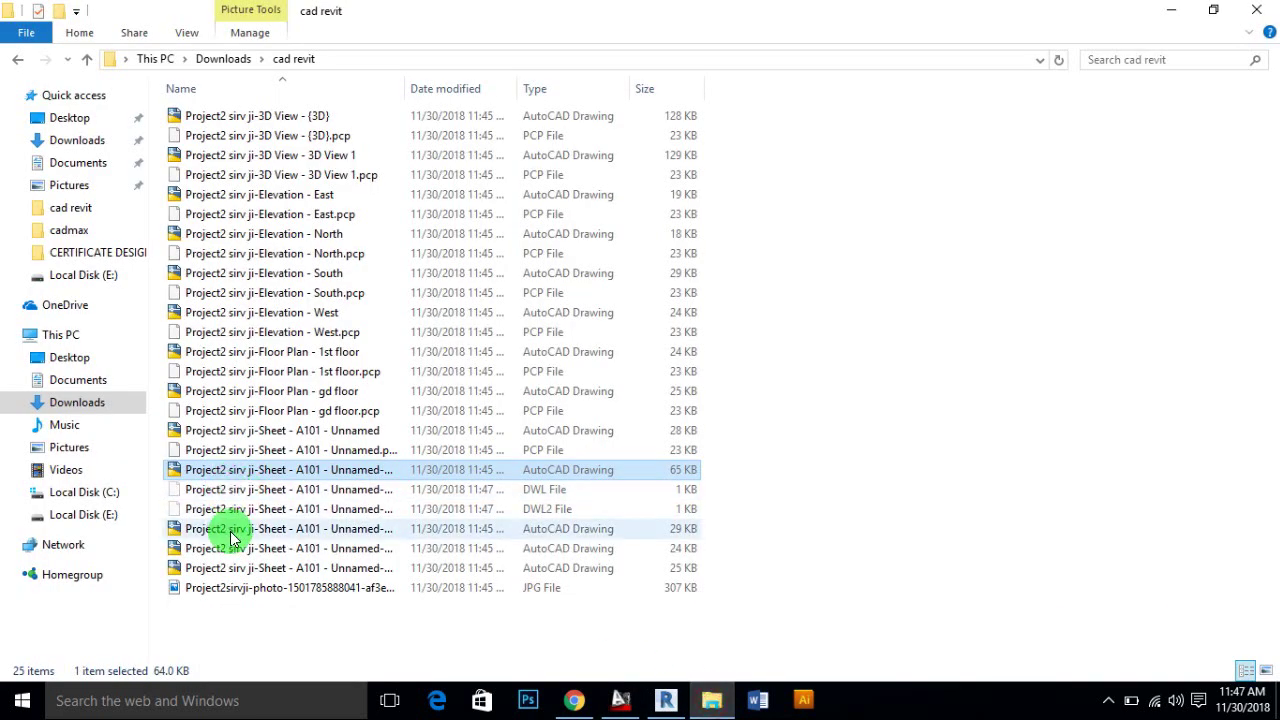
Open Sheet - A101 - Unnamed and check both its Model space and Layout1 sheet.
left_click(236, 568)
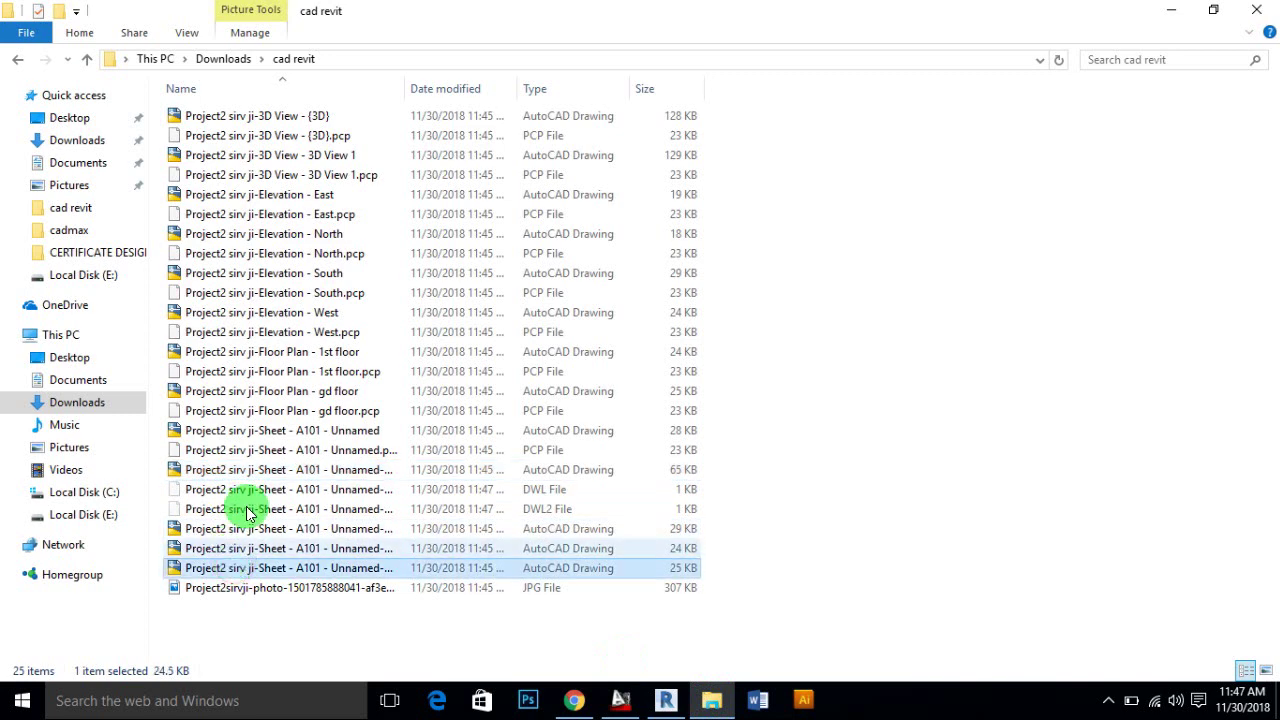
double_click(270, 428)
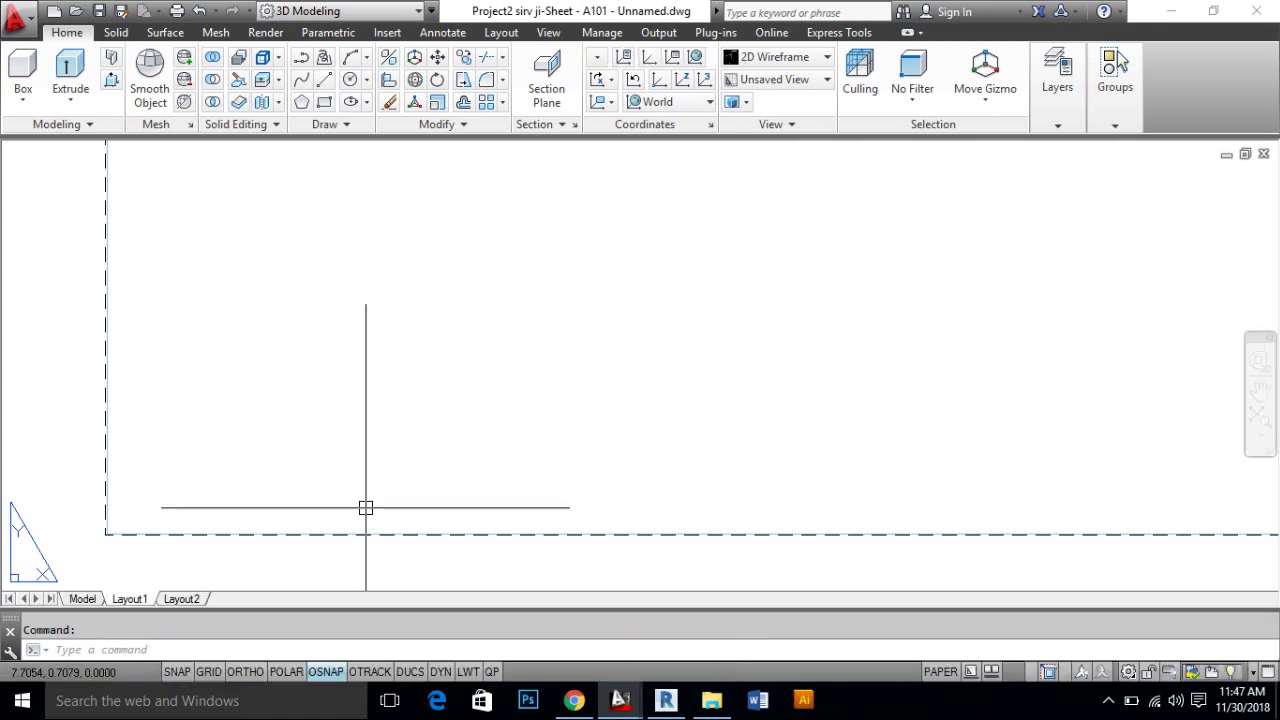
scroll(428, 385, "down", 6)
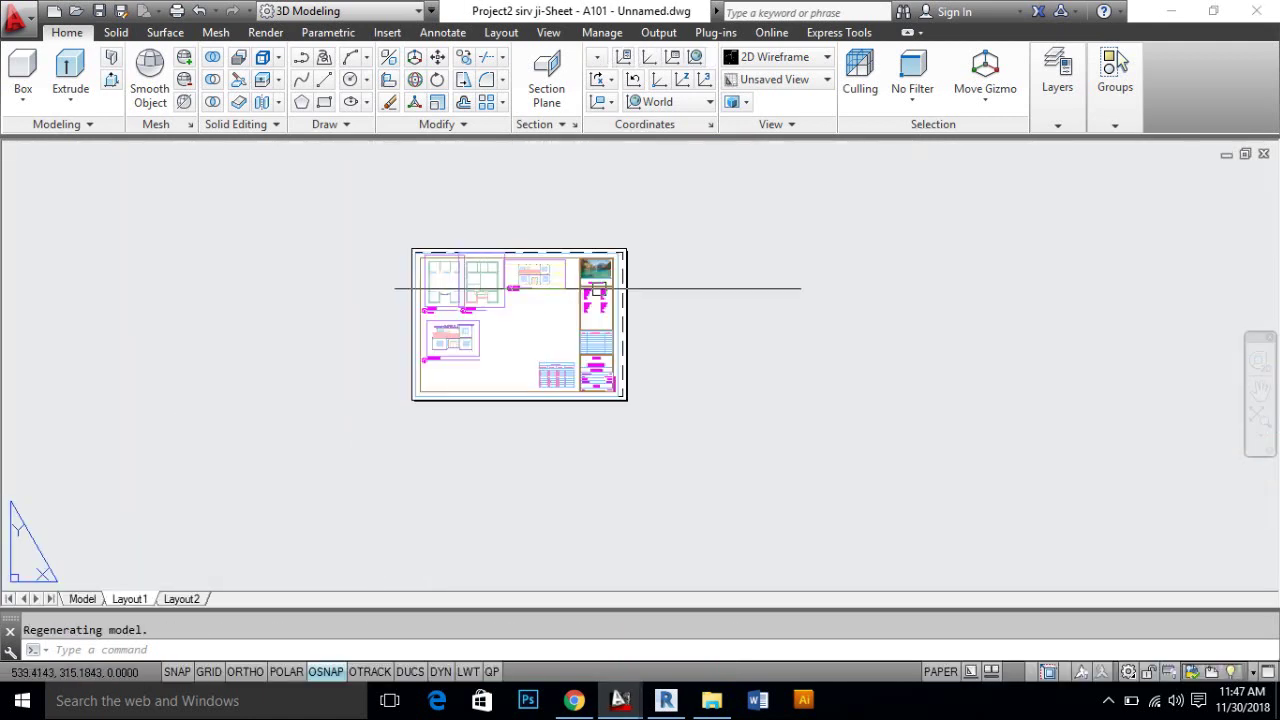
scroll(563, 291, "up", 4)
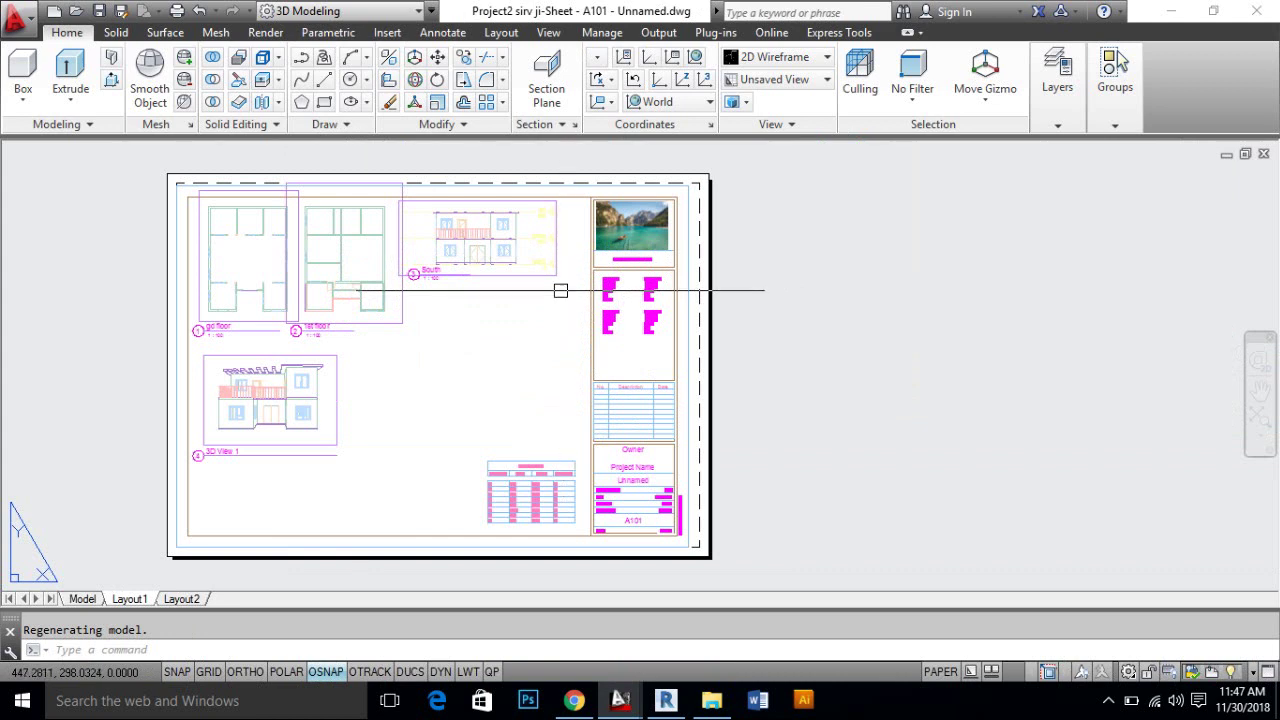
left_click(86, 593)
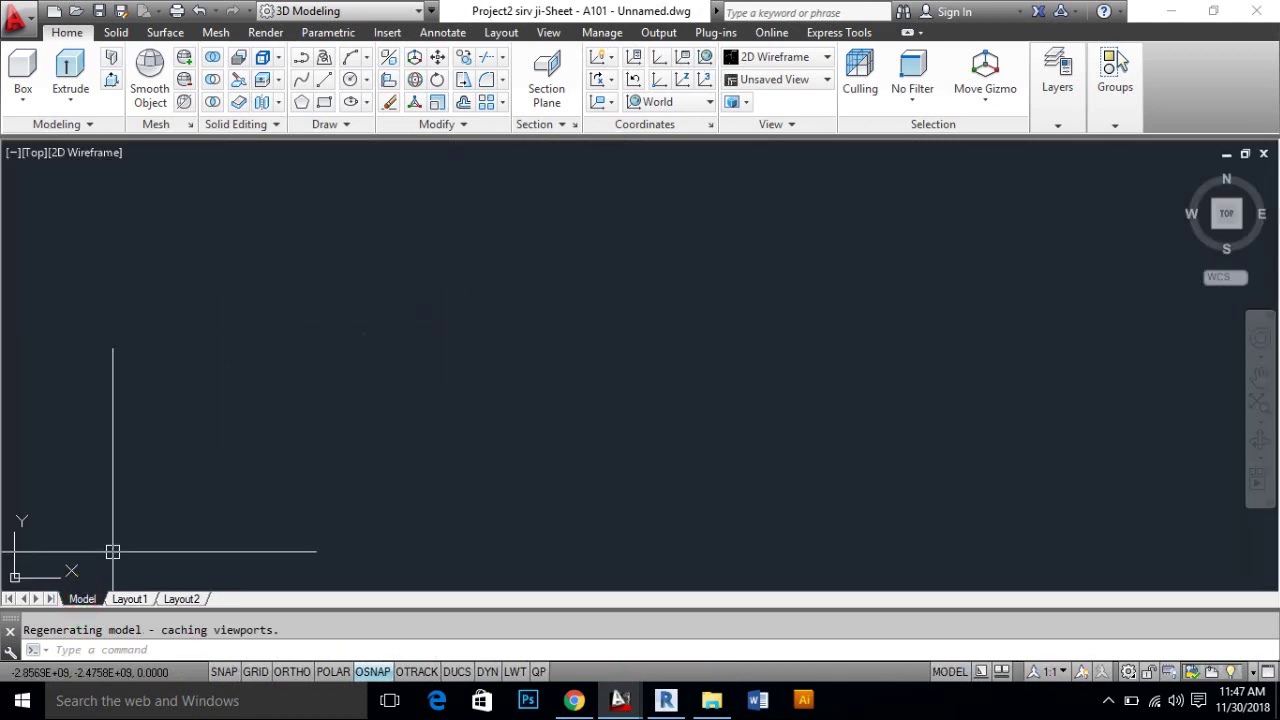
left_click(129, 598)
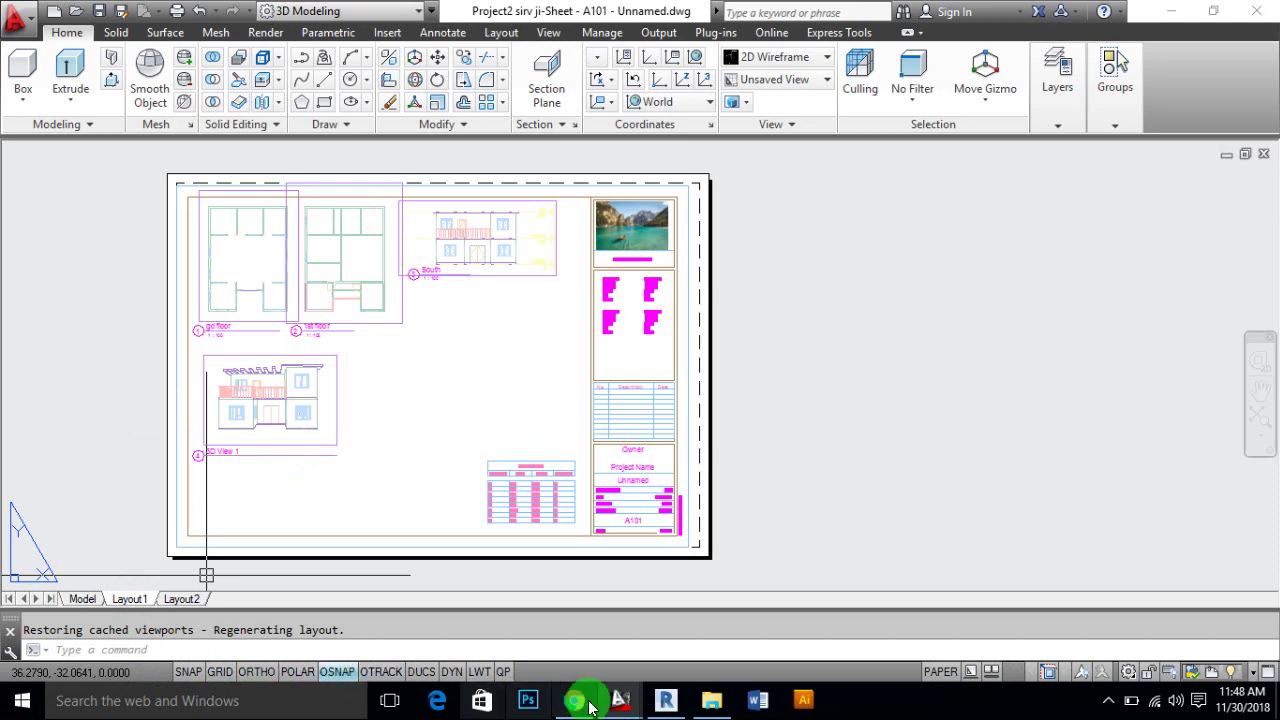
Open Sheet - A101 - Unnamed-Elevation from the cad revit folder and zoom out to view it.
left_click(712, 700)
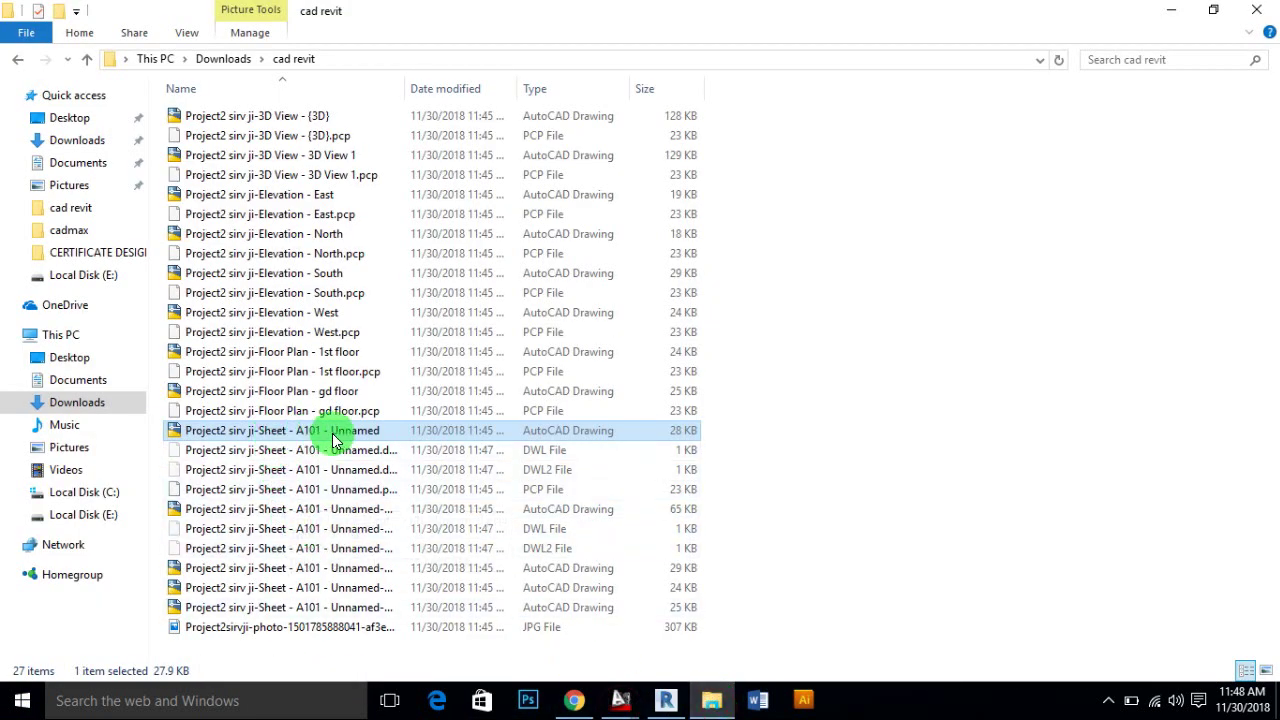
double_click(300, 568)
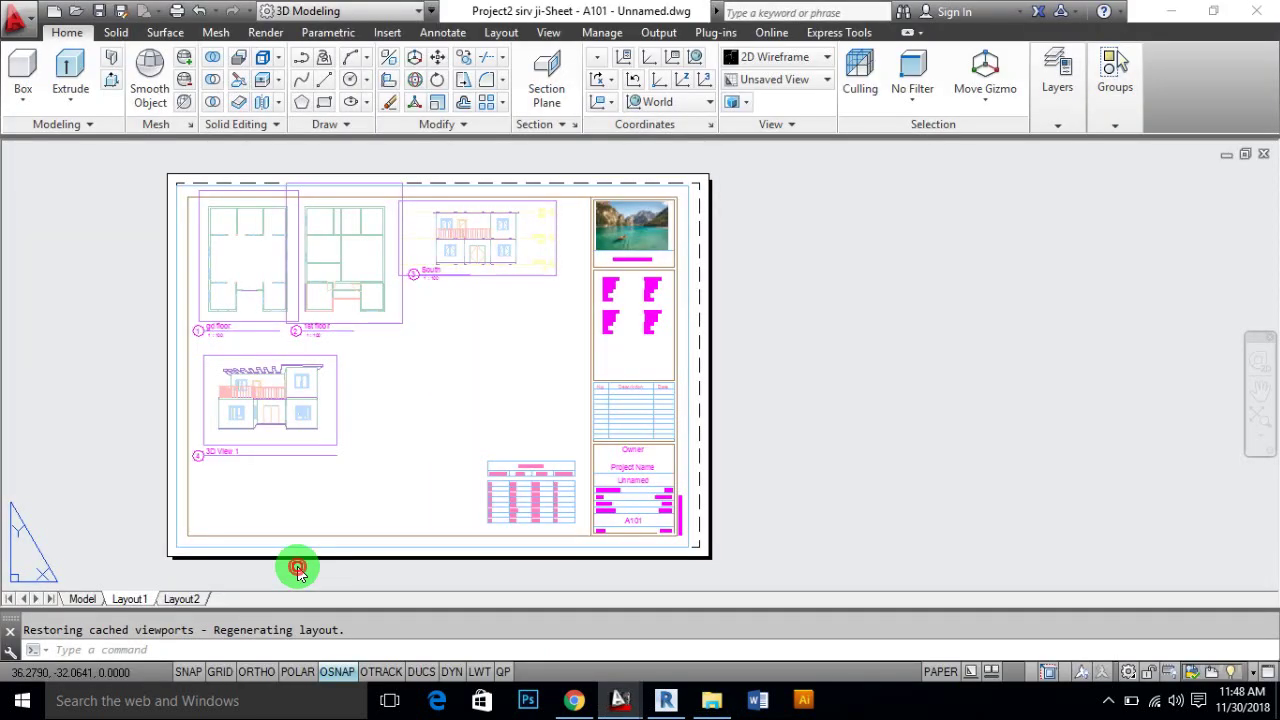
scroll(473, 392, "down", 5)
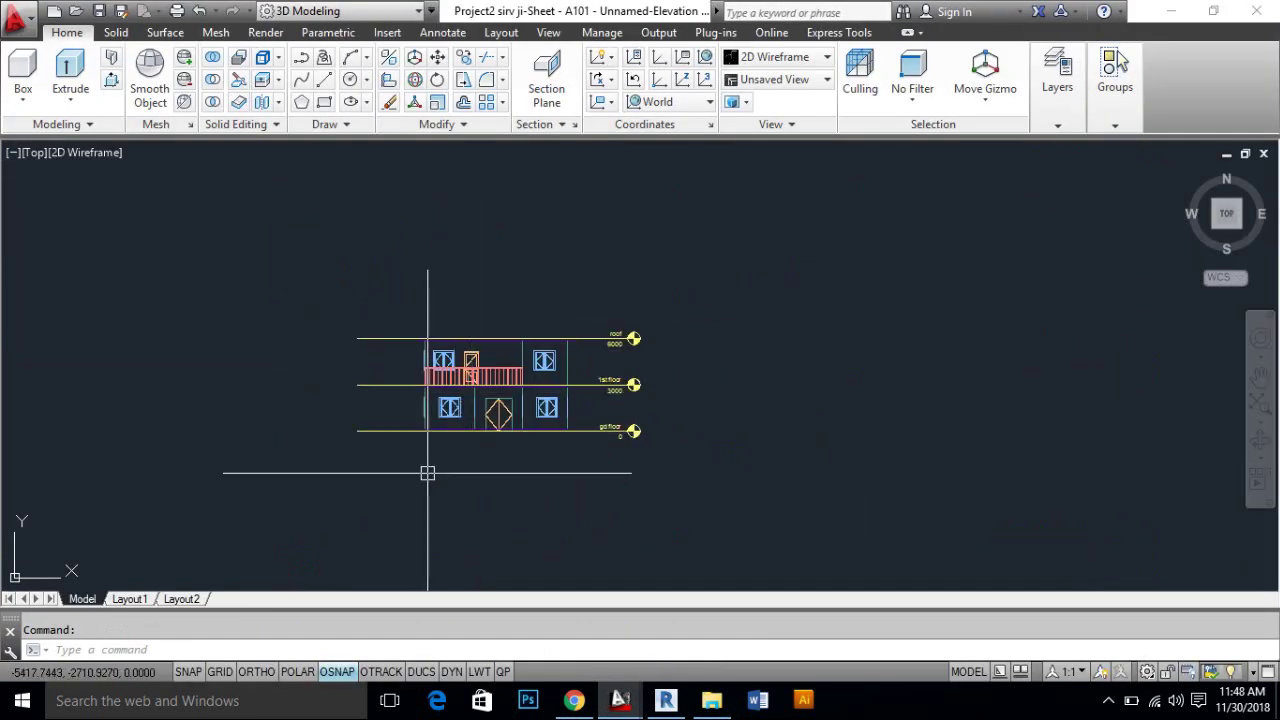